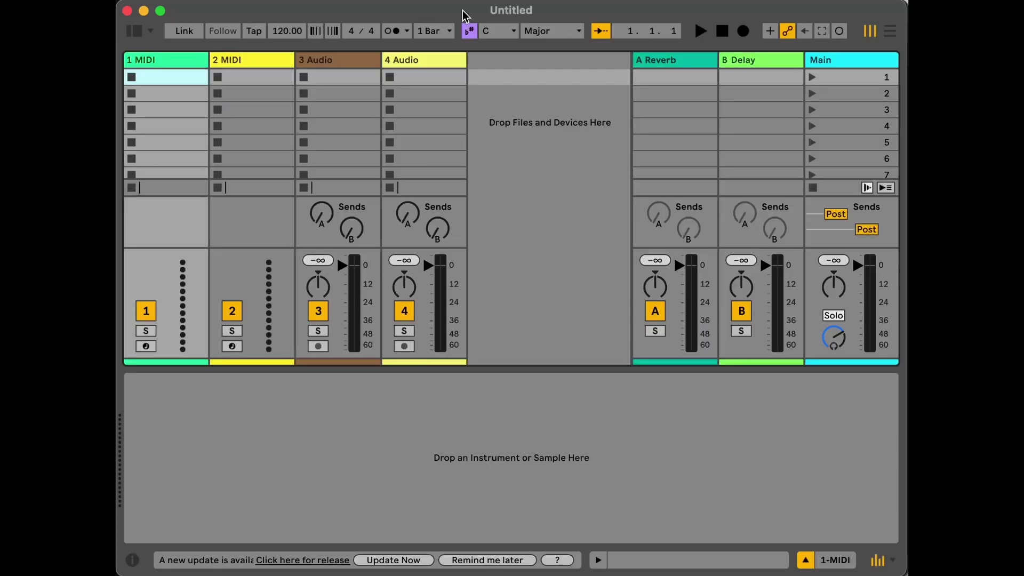
Show the Arrangement View, load an empty Drum Rack onto the first MIDI track and hide the browser.
key("Tab")
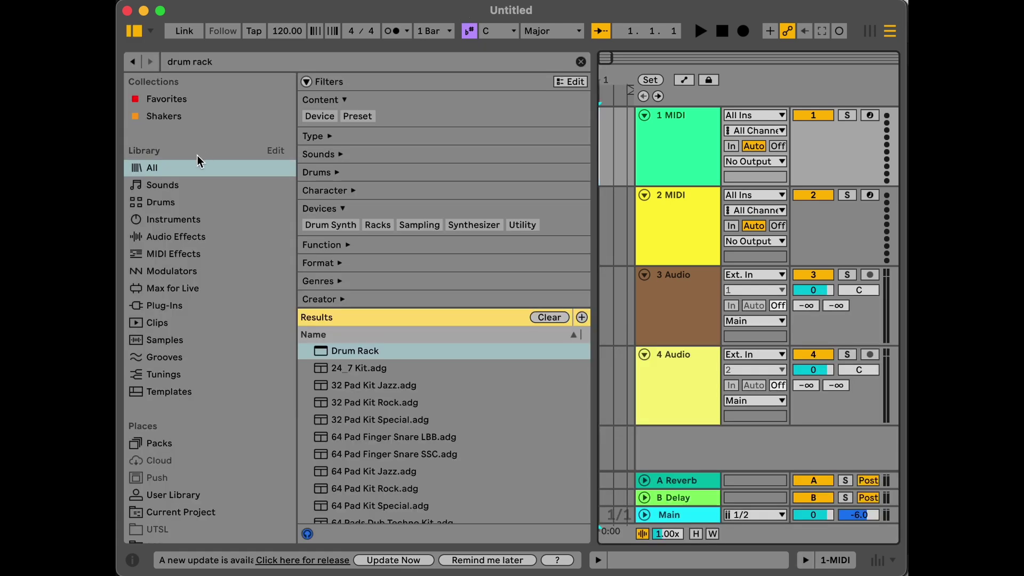
left_click(213, 62)
left_click_drag(366, 350, 689, 162)
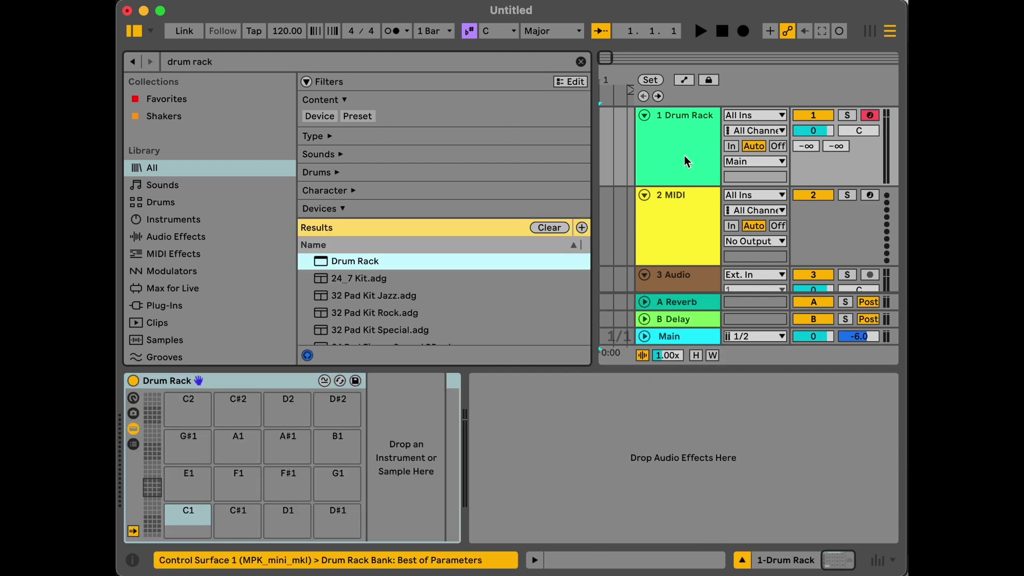
left_click(230, 385)
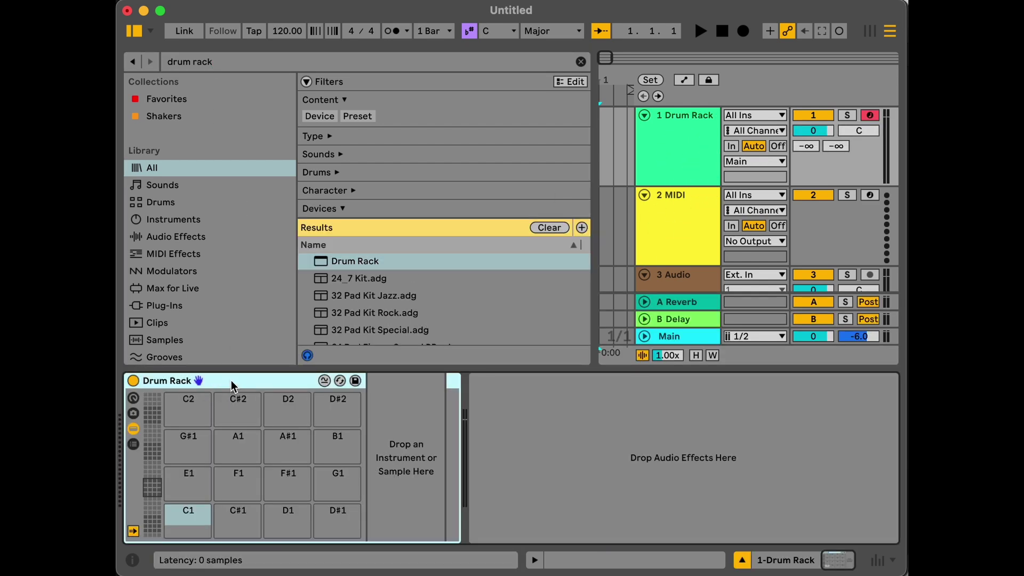
key("super+alt+b")
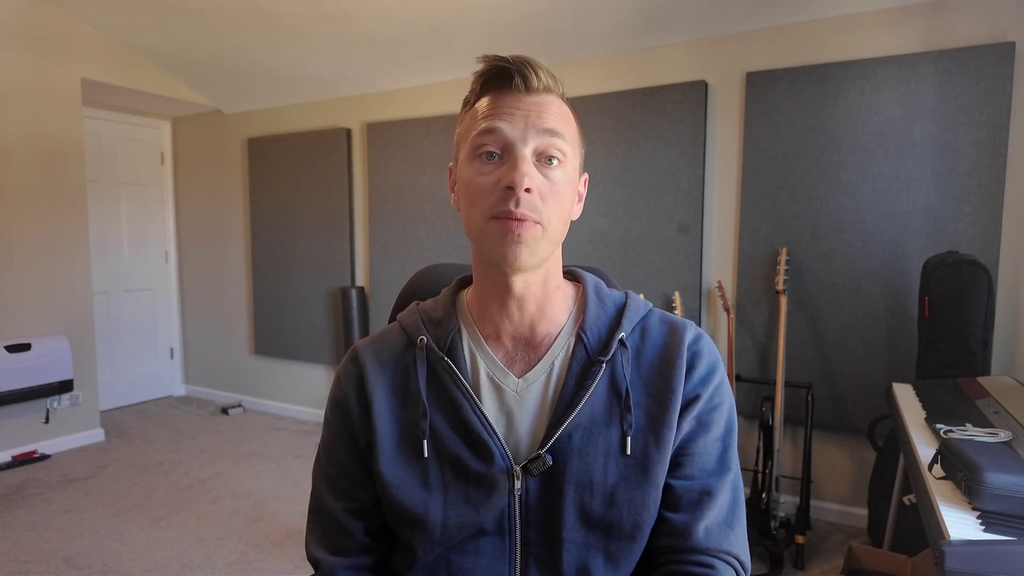
Enable the metronome, play it back, and change its sound to Click to compare.
left_click(394, 32)
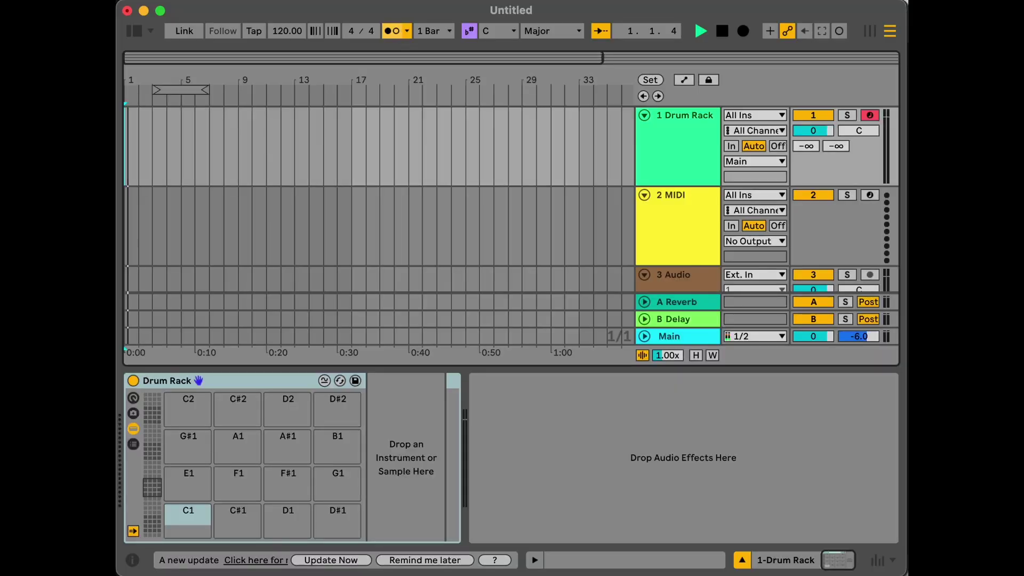
key("space")
left_click(407, 32)
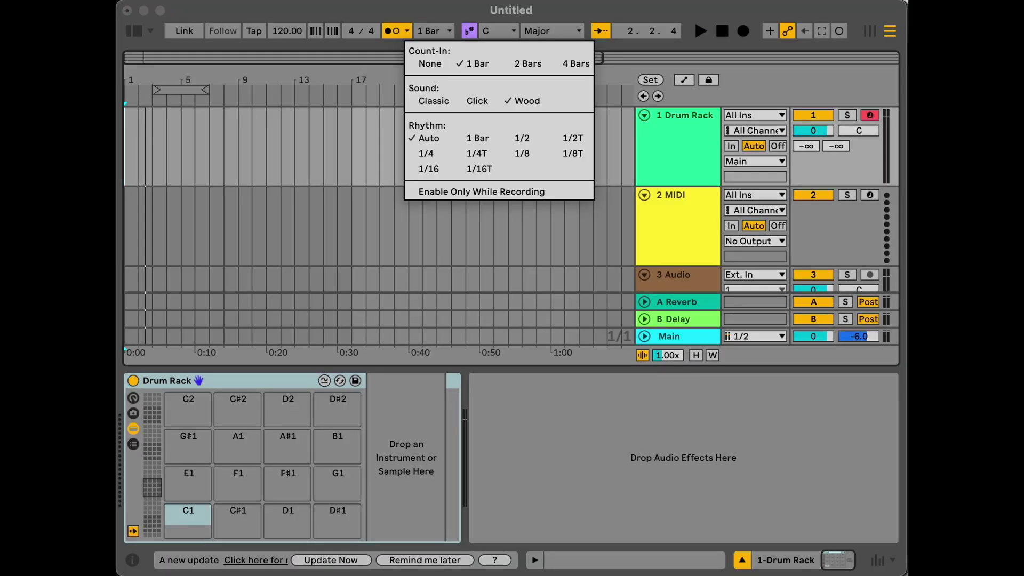
left_click(476, 101)
key("space")
key("space")
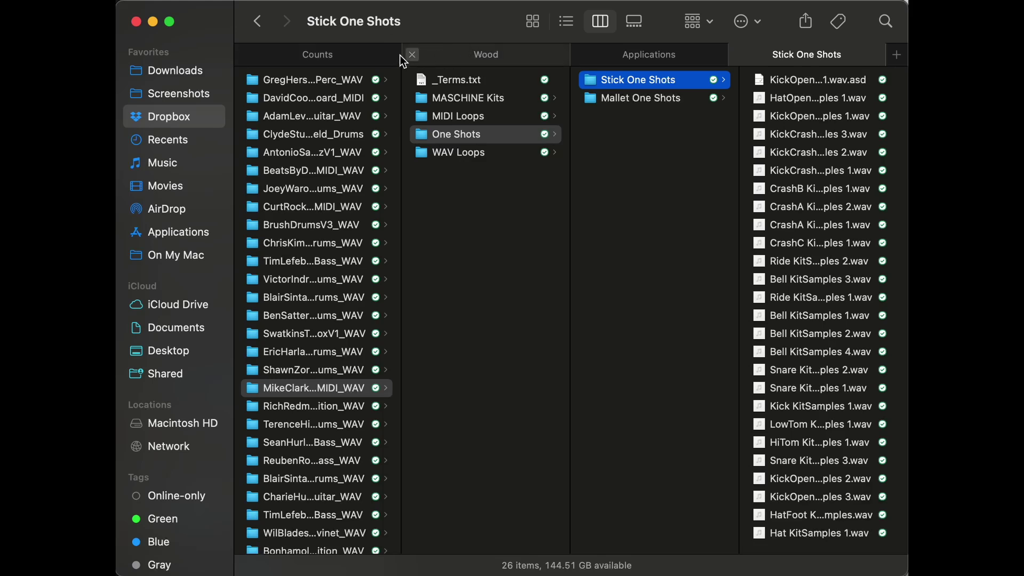
In Finder, locate Ableton Live 12 Suite among the applications and go to its package contents.
left_click(641, 53)
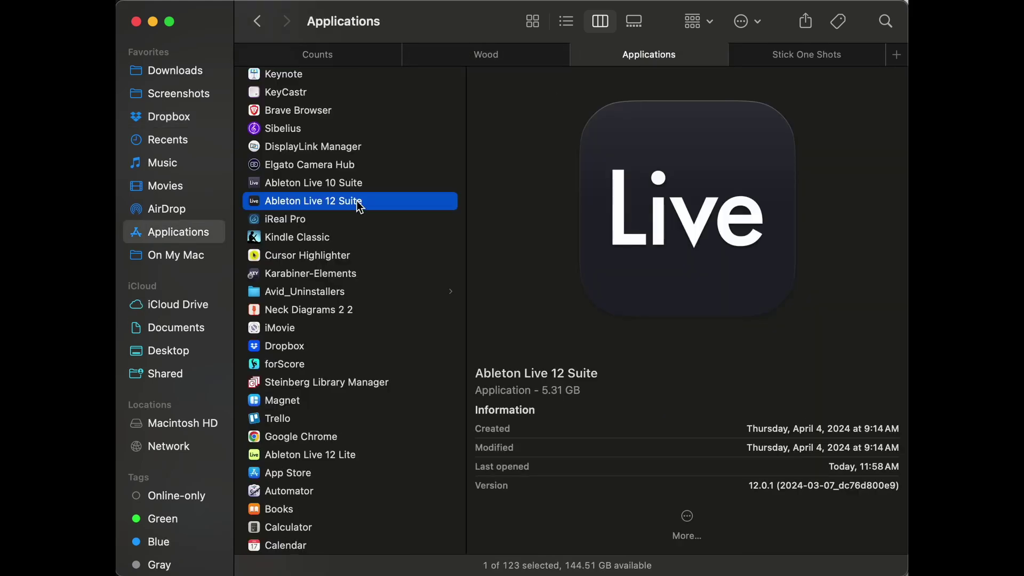
right_click(373, 202)
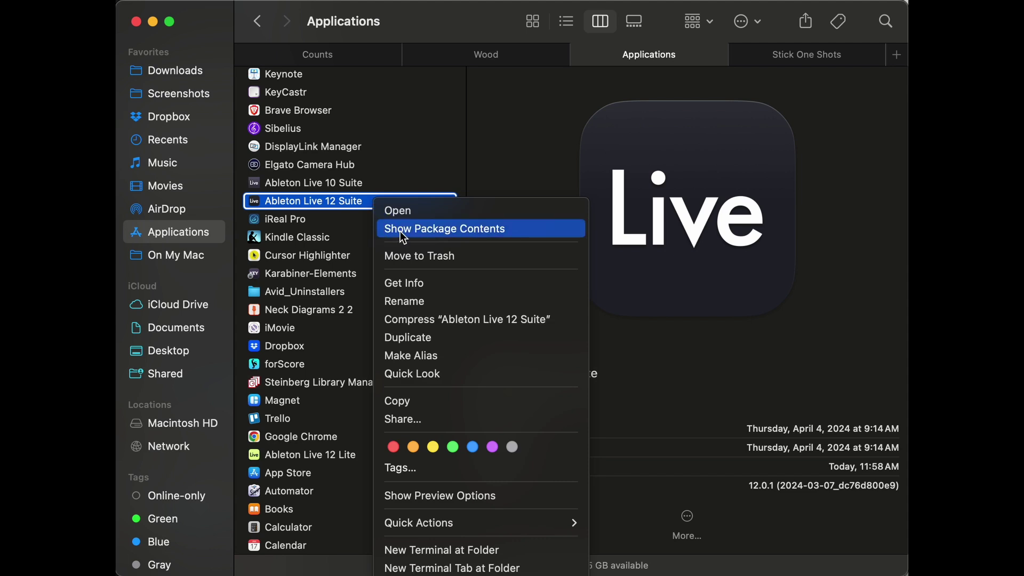
left_click(491, 59)
left_click(492, 60)
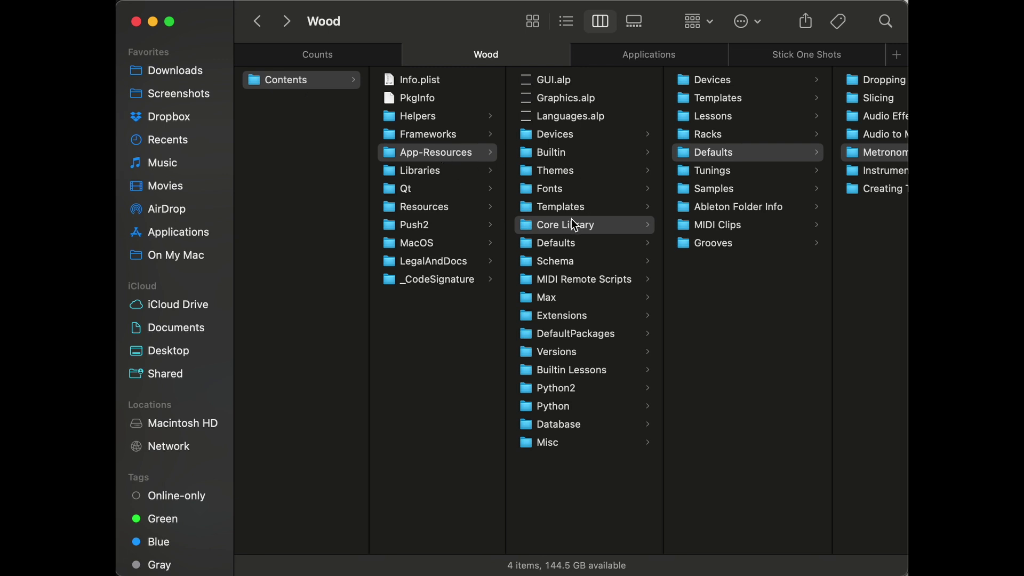
Follow Core Library, Defaults, Metronomes, Samples within the package and open the Click folder.
scroll(706, 152, "right", 3)
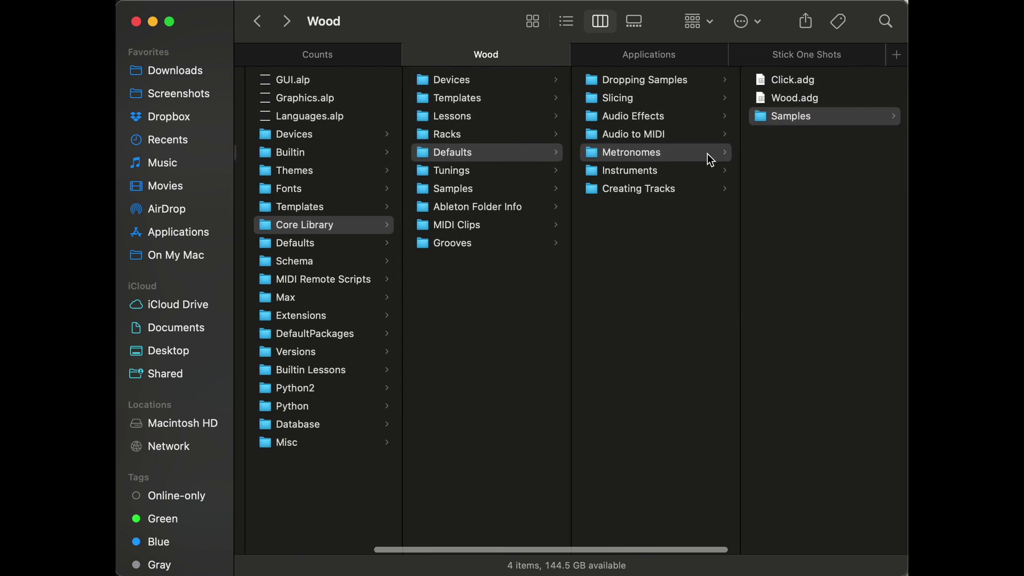
key("Right")
key("Down")
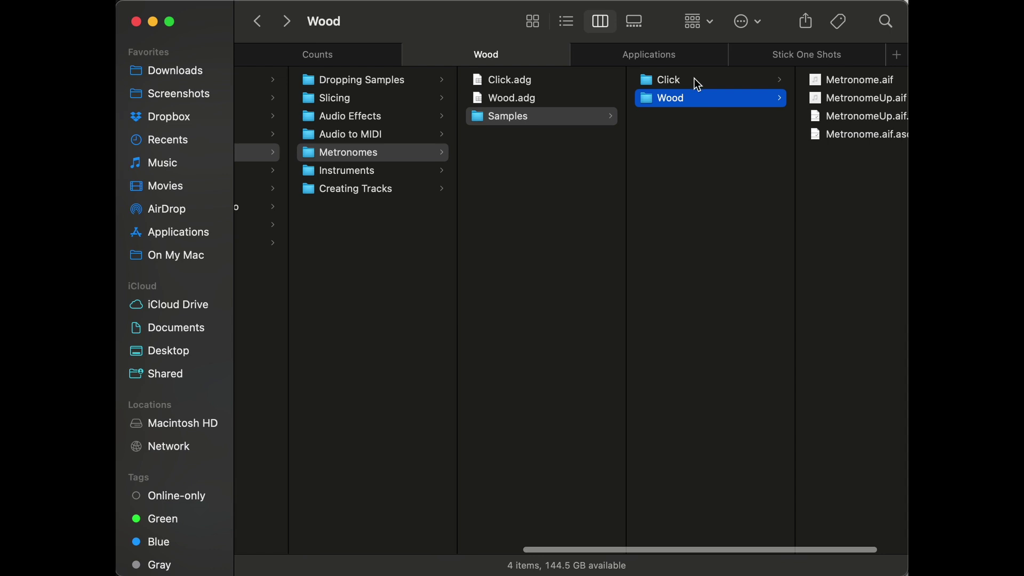
scroll(720, 133, "right", 2)
left_click(687, 85)
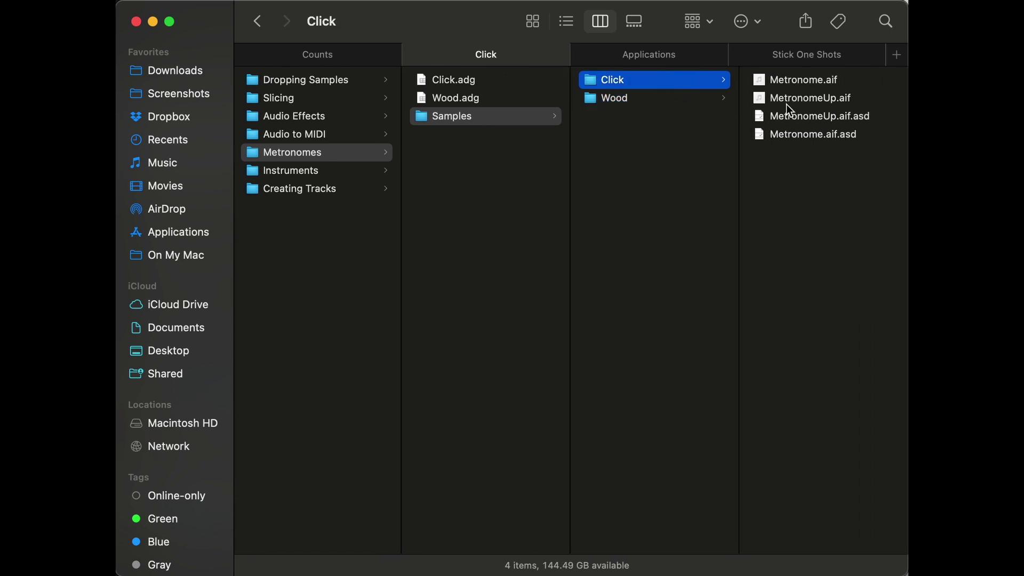
Load MetronomeUp.aif from the Click folder onto the C1 pad of the Drum Rack in Ableton Live.
left_click(803, 82)
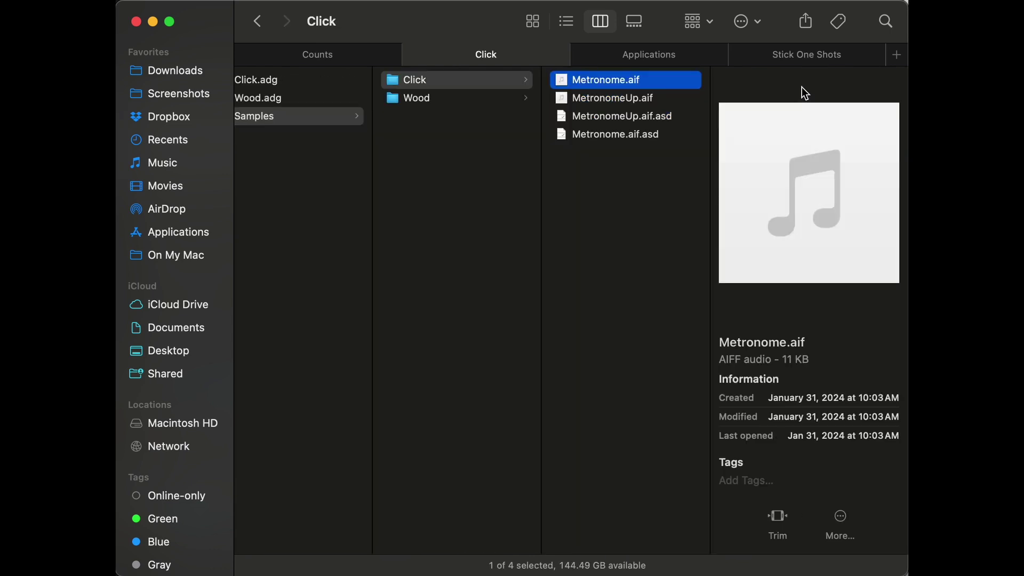
left_click(661, 100)
scroll(515, 197, "left", 5)
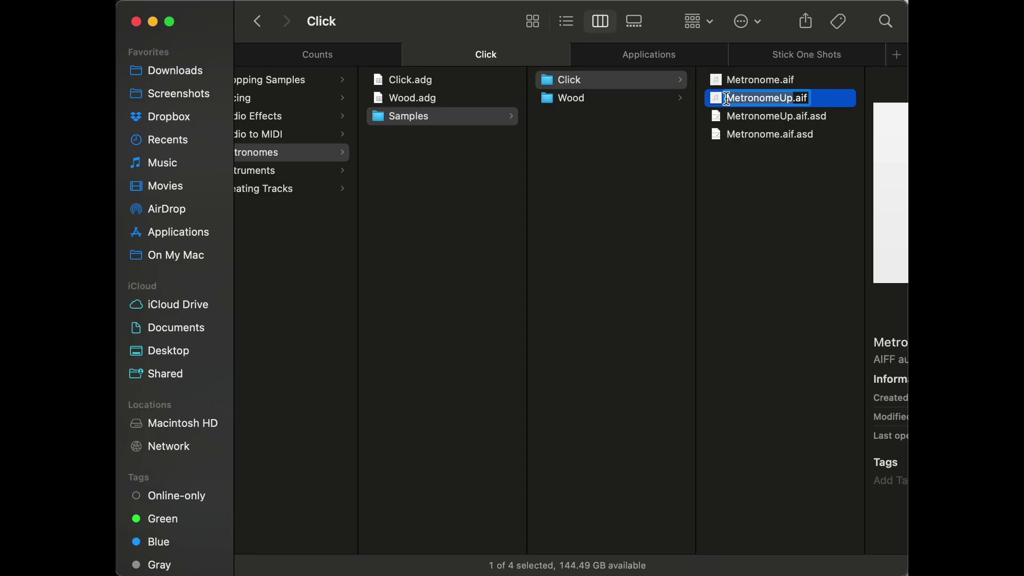
left_click(821, 110)
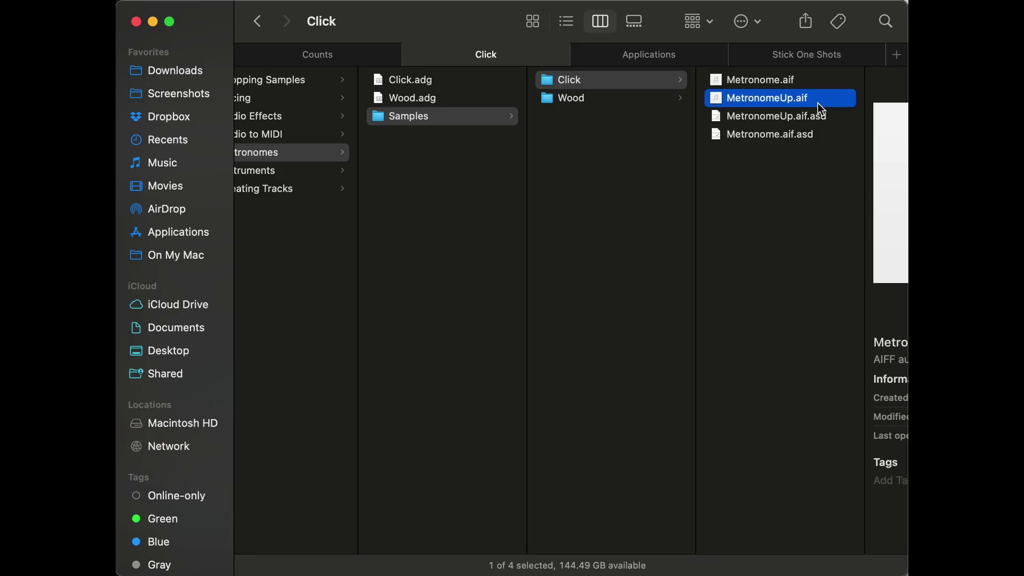
left_click_drag(670, 101, 200, 523)
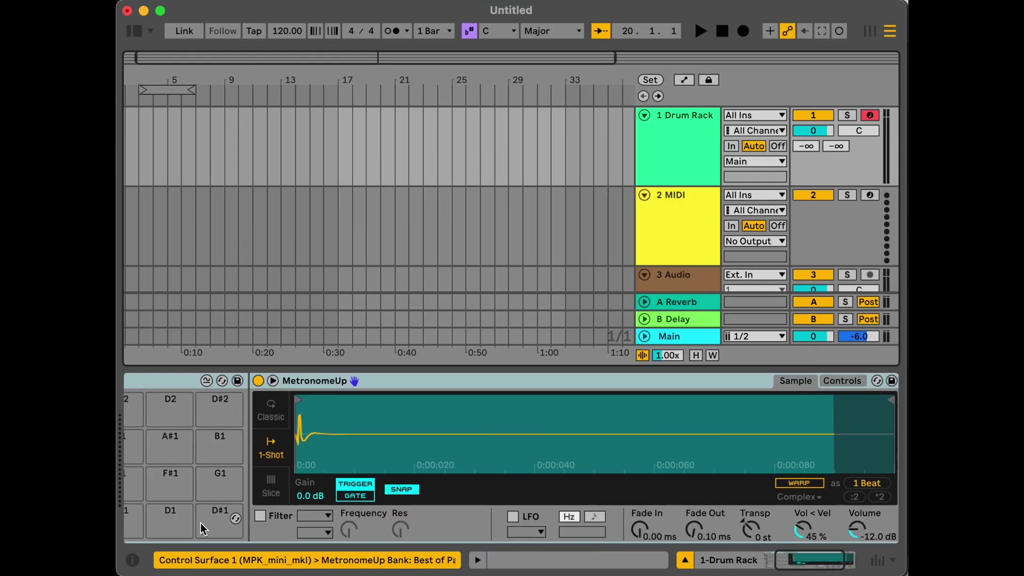
Bring Metronome.aif from Finder's Click folder onto the Drum Rack's C#1 pad in Ableton Live.
key("super+Tab")
left_click(644, 81)
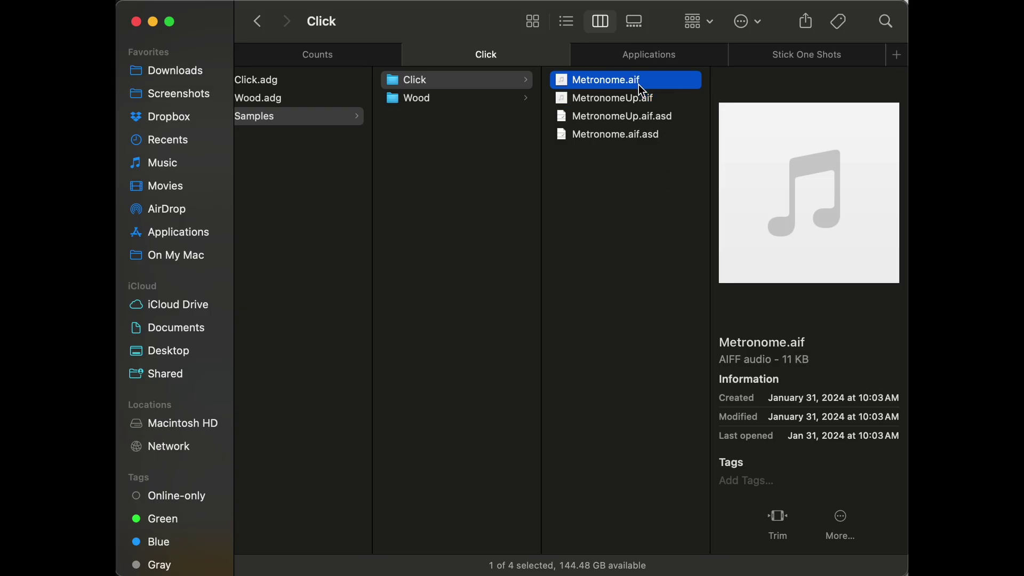
left_click_drag(598, 84, 234, 530)
key("super+Tab")
Open the Wood folder in Finder and load its MetronomeUp.aif onto the Drum Rack's D1 pad in Ableton Live.
key("super+Tab")
left_click(448, 103)
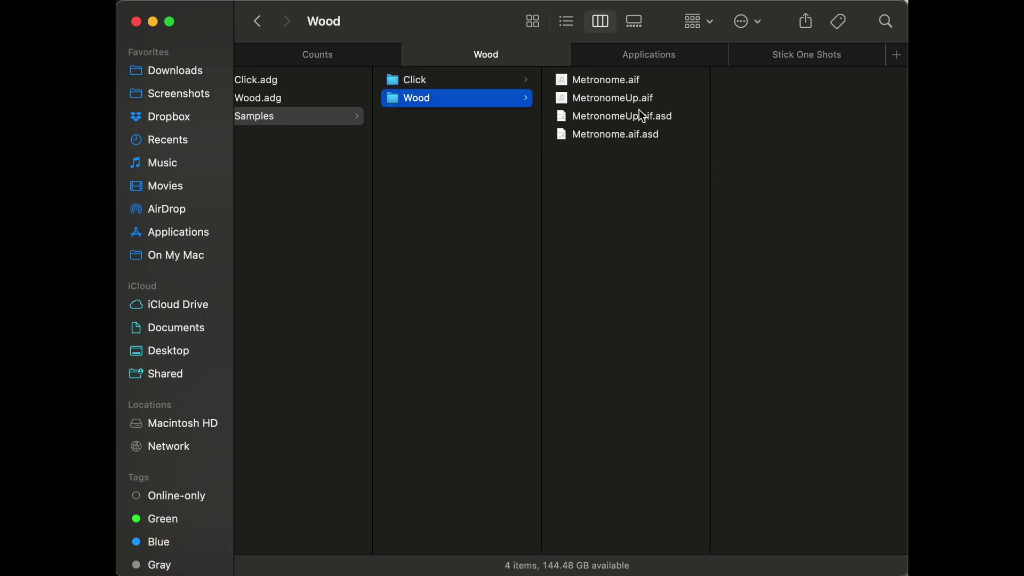
left_click(620, 99)
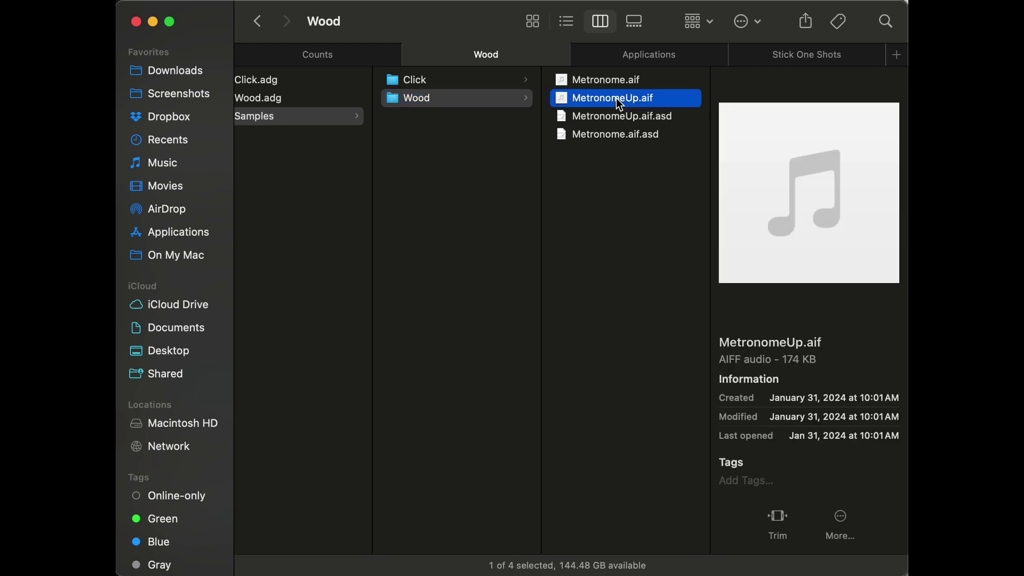
left_click_drag(590, 101, 280, 515)
key("super+Tab")
Add Metronome.aif from Finder's Wood folder to the Drum Rack's D#1 pad in Ableton Live.
key("super+Tab")
left_click(623, 81)
left_click_drag(620, 81, 346, 531)
key("super+Tab")
Rename the C1 pad to BLIP and the C#1 pad to blip.
scroll(283, 528, "left", 5)
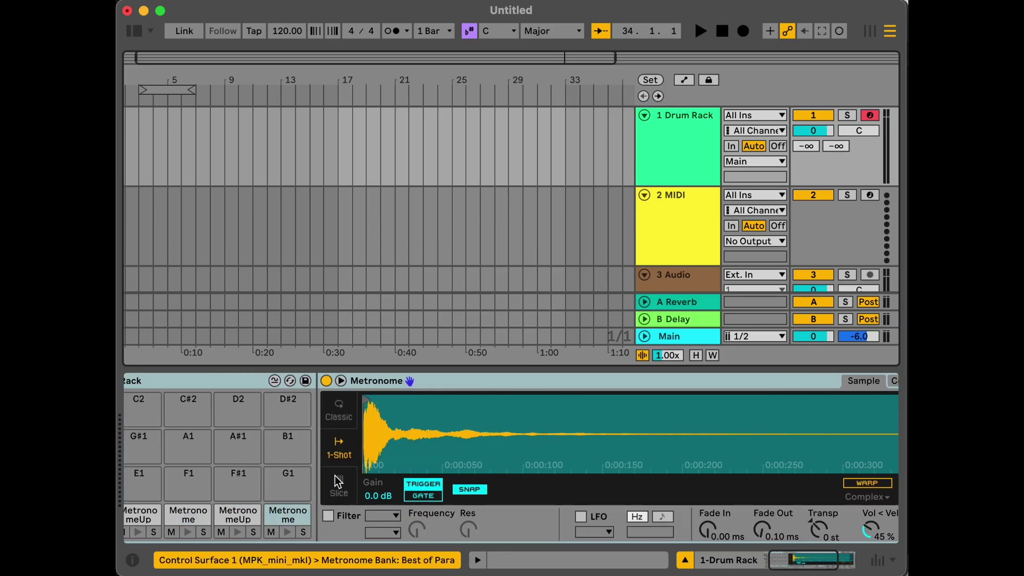
left_click(184, 516)
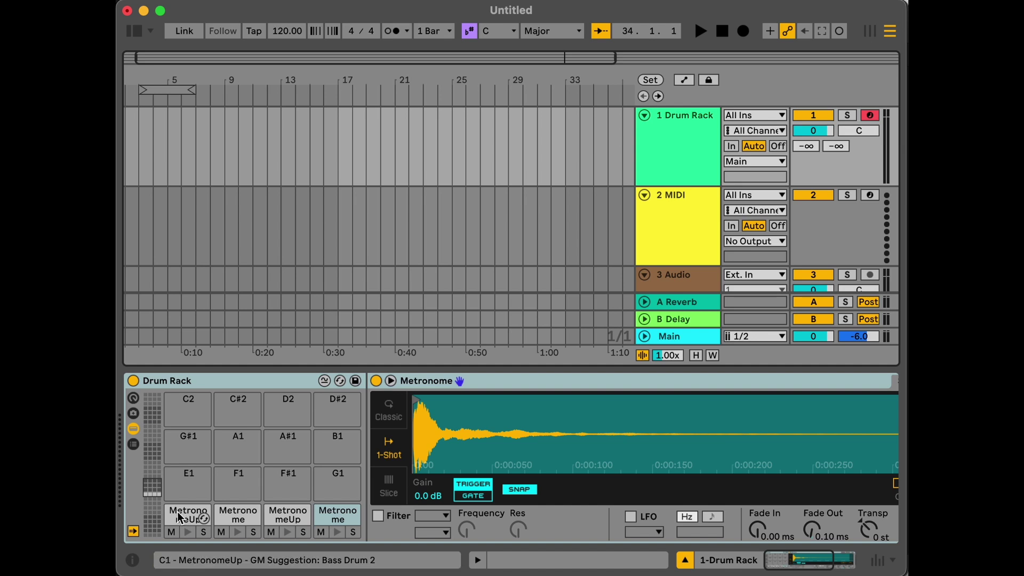
left_click(179, 517)
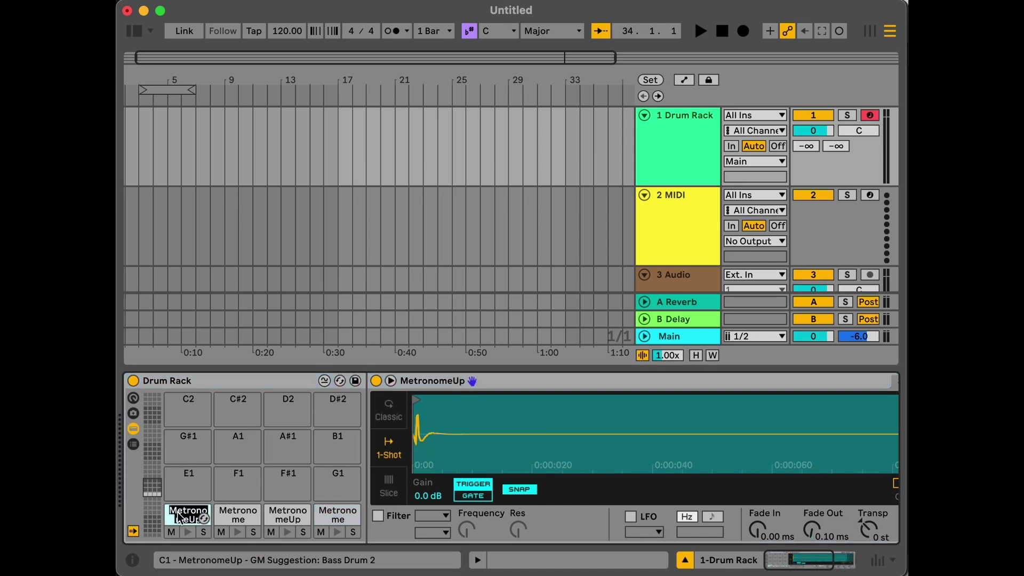
type("BLIP")
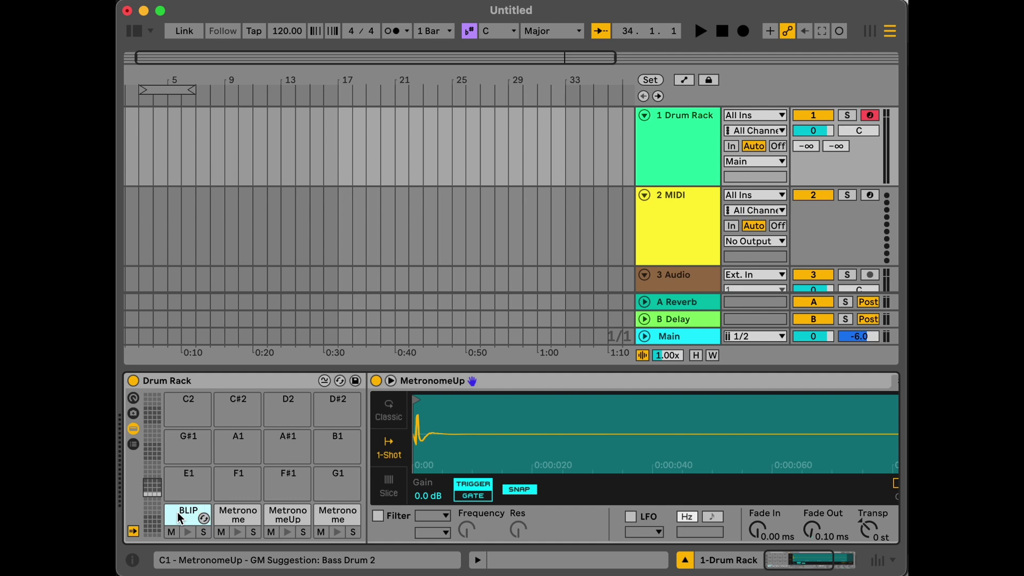
left_click(235, 519)
key("super+r")
type("bl")
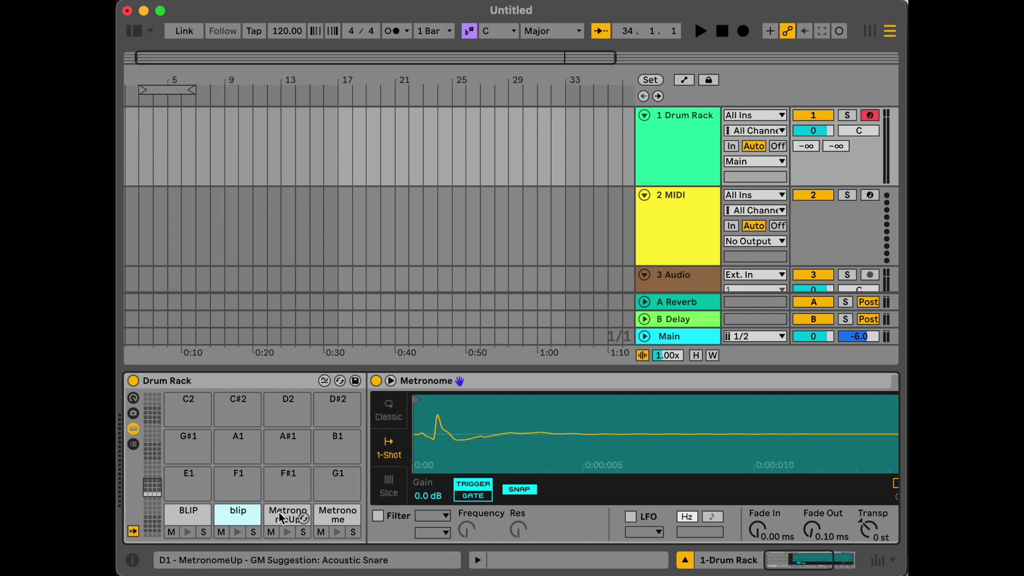
Rename the D1 pad to WOOD and the D#1 pad to wood.
left_click(283, 515)
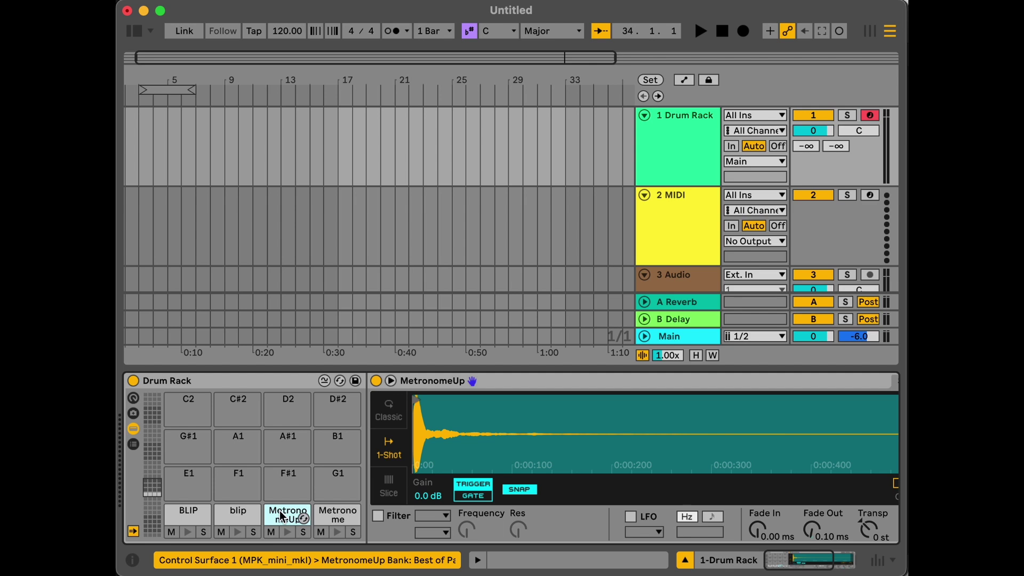
key("super+r")
type("WOOD")
key("Return")
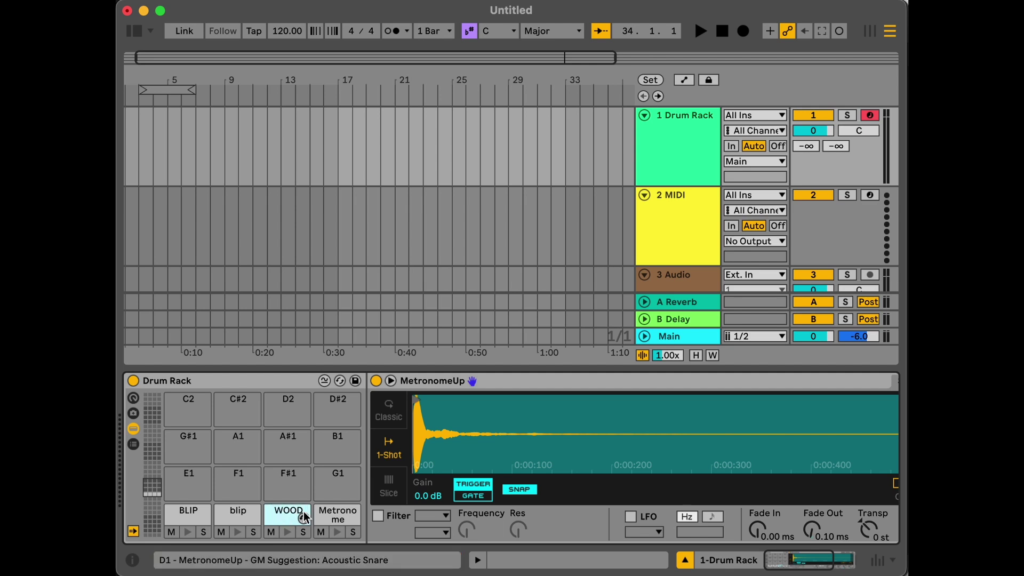
left_click(337, 517)
key("super+r")
type("w")
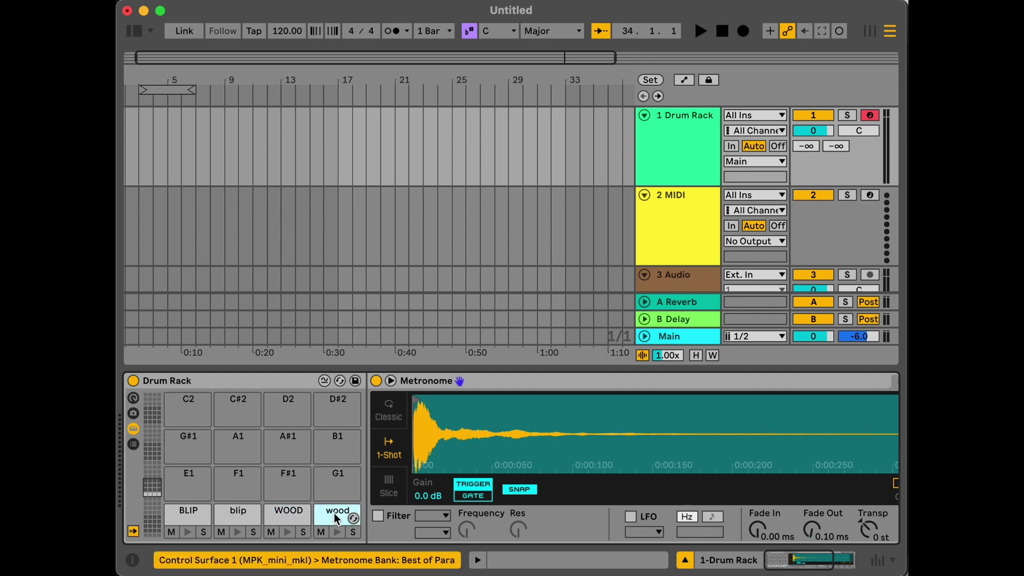
Audition the renamed metronome pads in the Drum Rack.
left_click(337, 533)
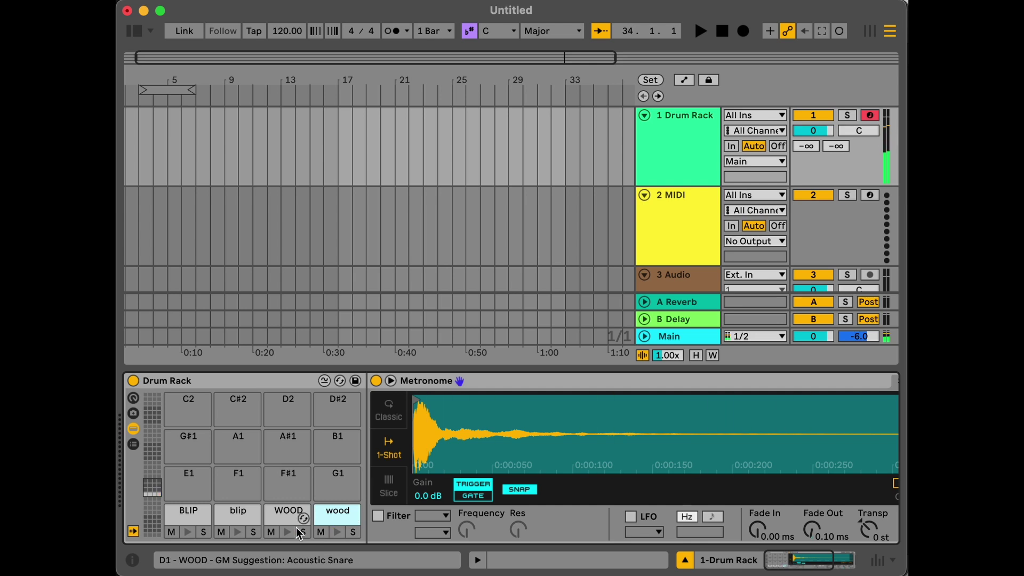
left_click(238, 533)
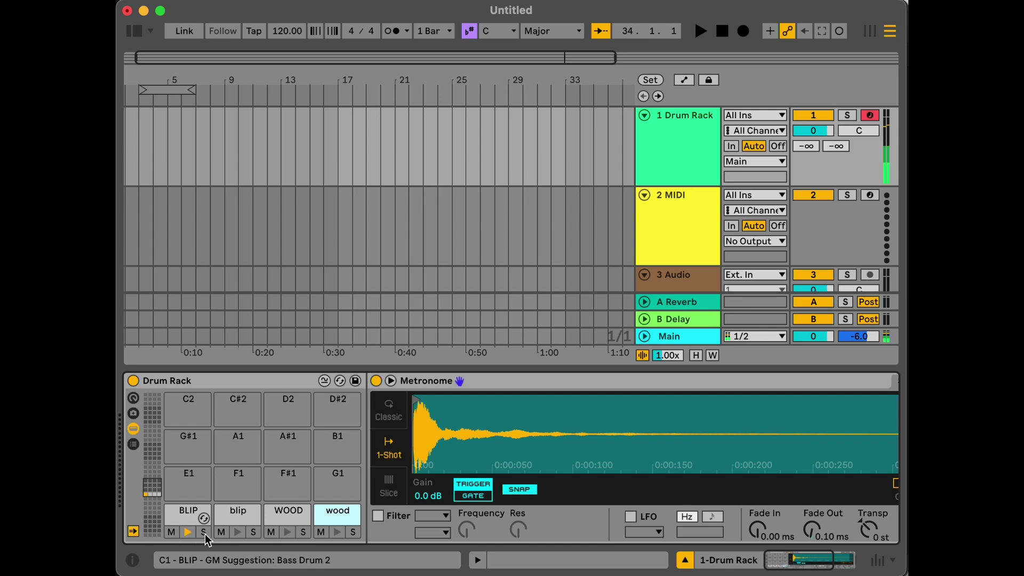
left_click(239, 533)
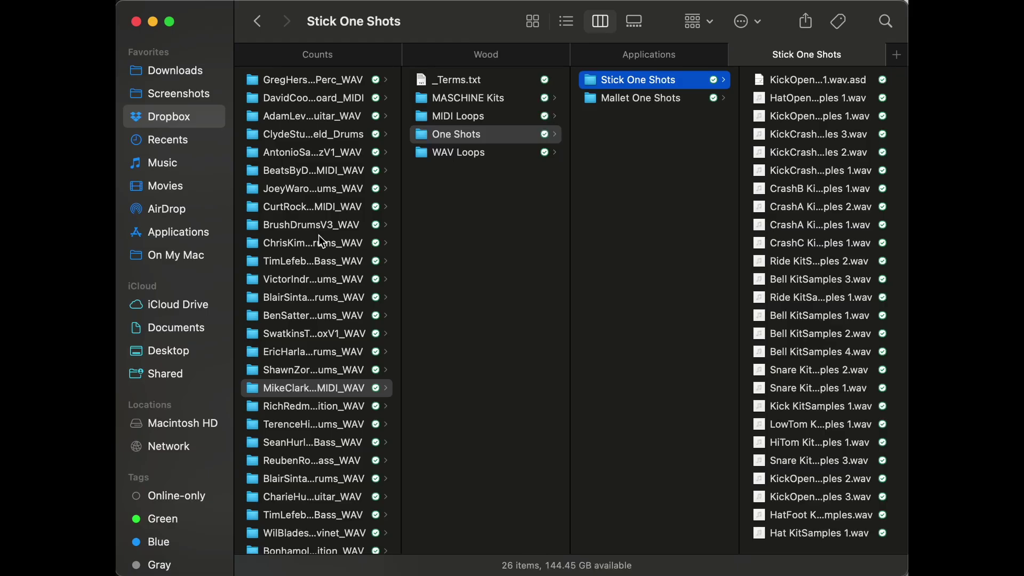
In Finder, look through the drum sample pack folders around Stick One Shots for more one-shot sounds.
scroll(320, 237, "left", 5)
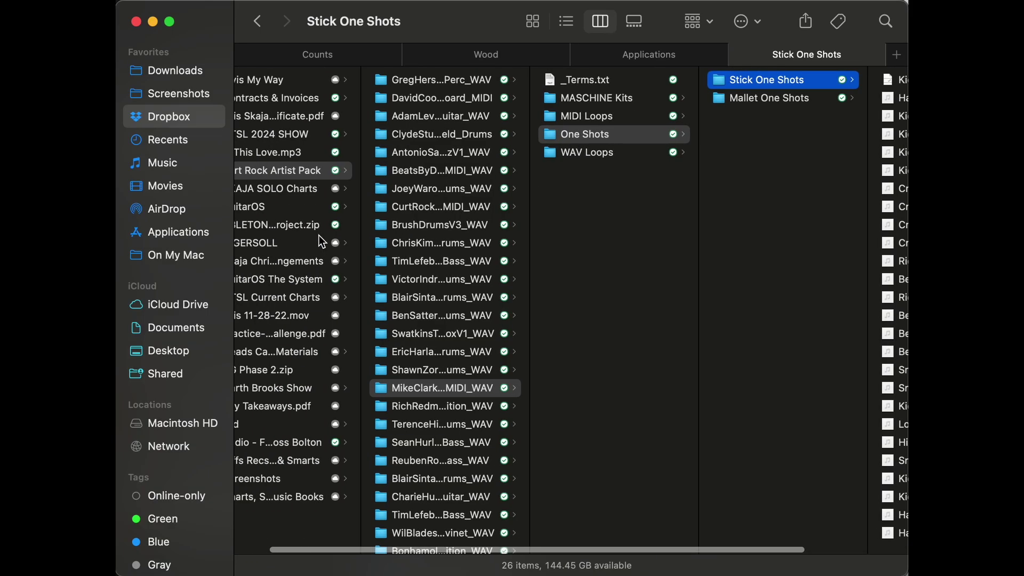
scroll(517, 216, "right", 5)
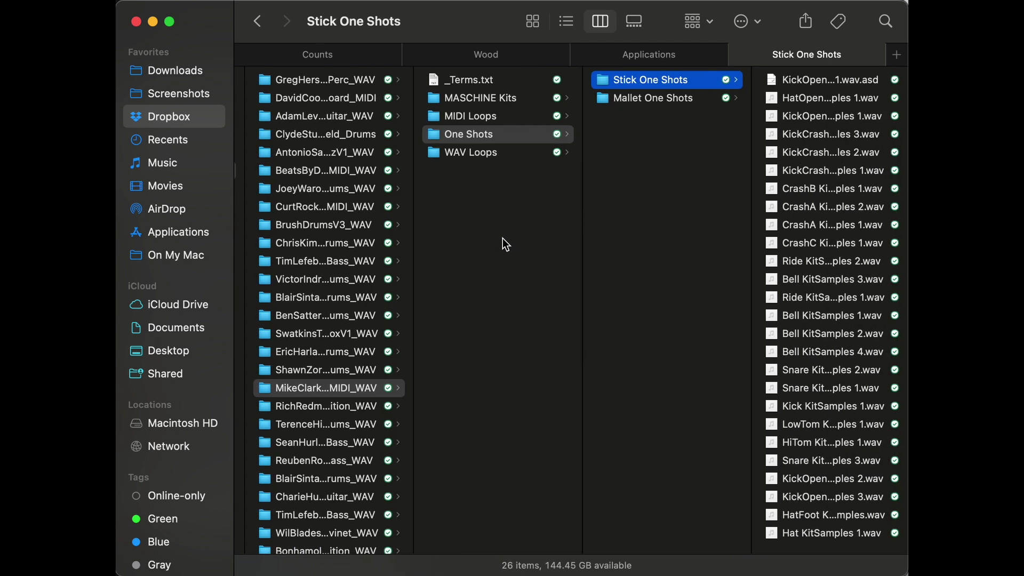
scroll(340, 249, "down", 5)
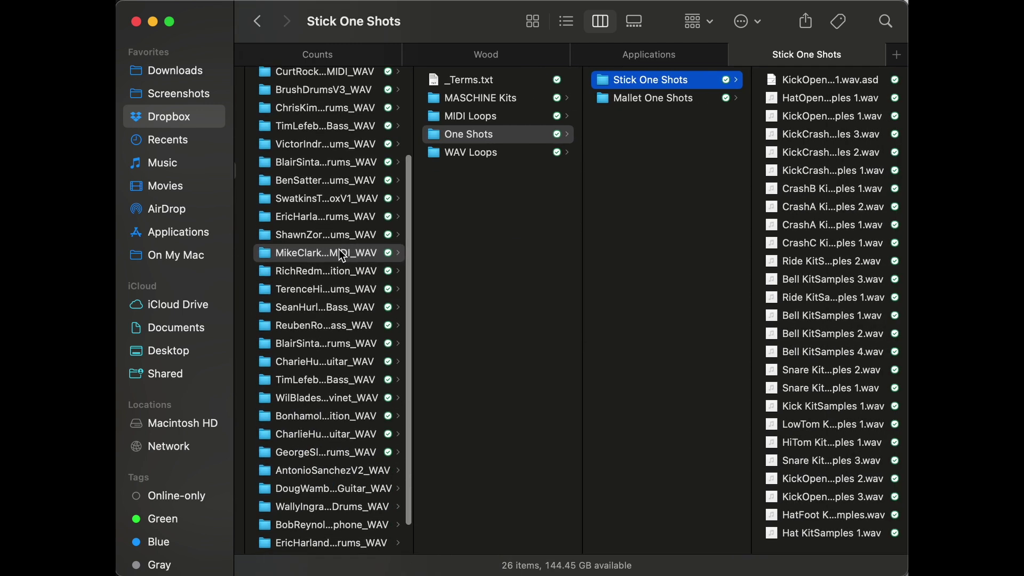
scroll(340, 251, "up", 5)
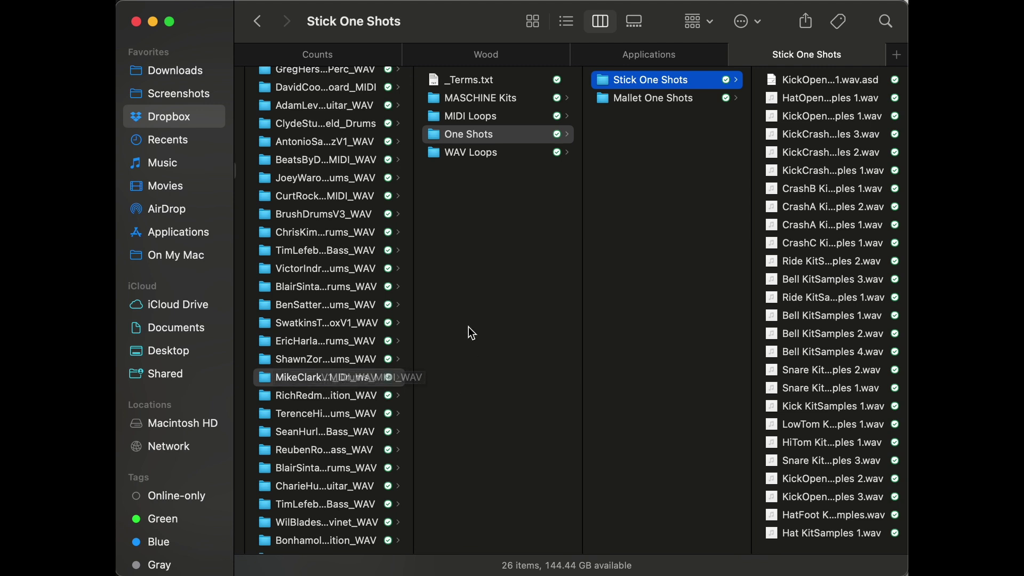
Preview KickOpenHat KitSamples 3.wav and Kick KitSamples 1.wav, and load Kick KitSamples 1.wav onto the Drum Rack's E1 pad in Ableton Live.
scroll(686, 199, "right", 2)
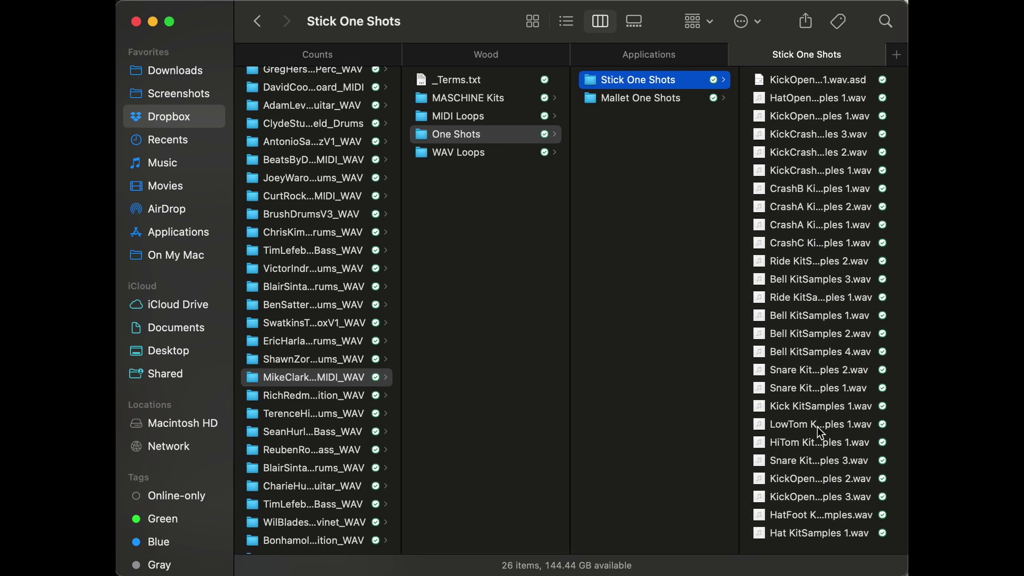
left_click(801, 497)
key("space")
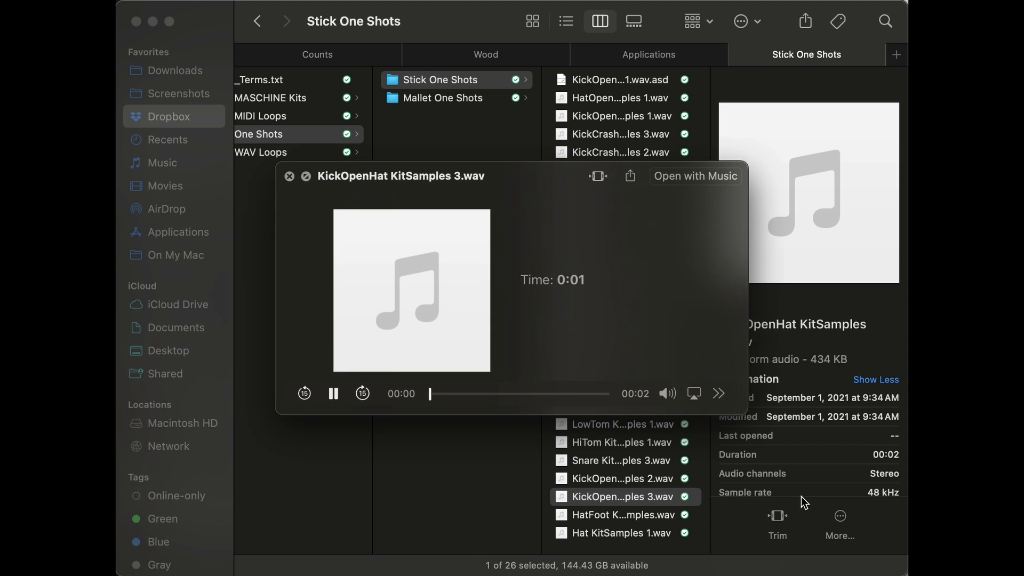
key("space")
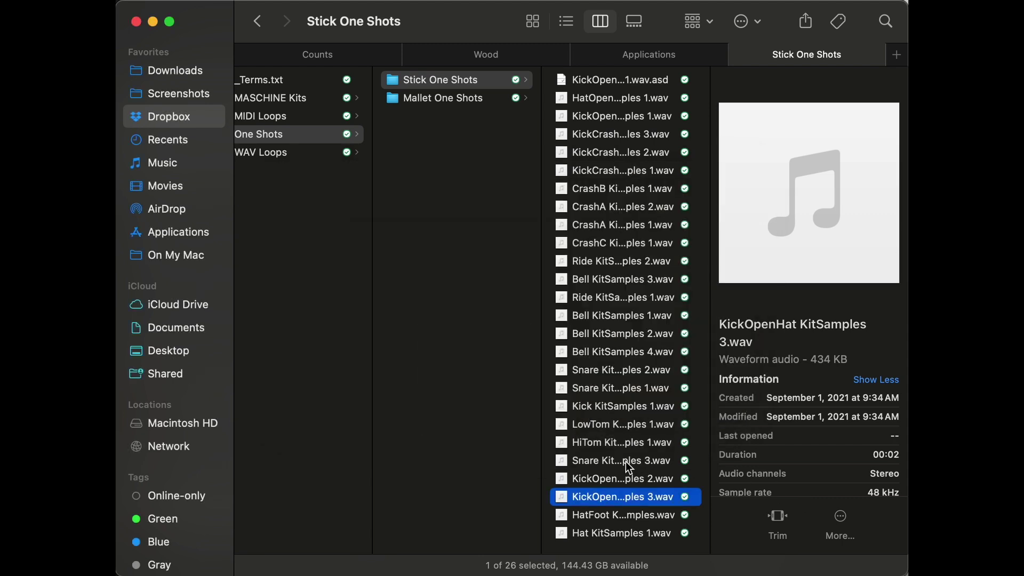
left_click(612, 409)
key("space")
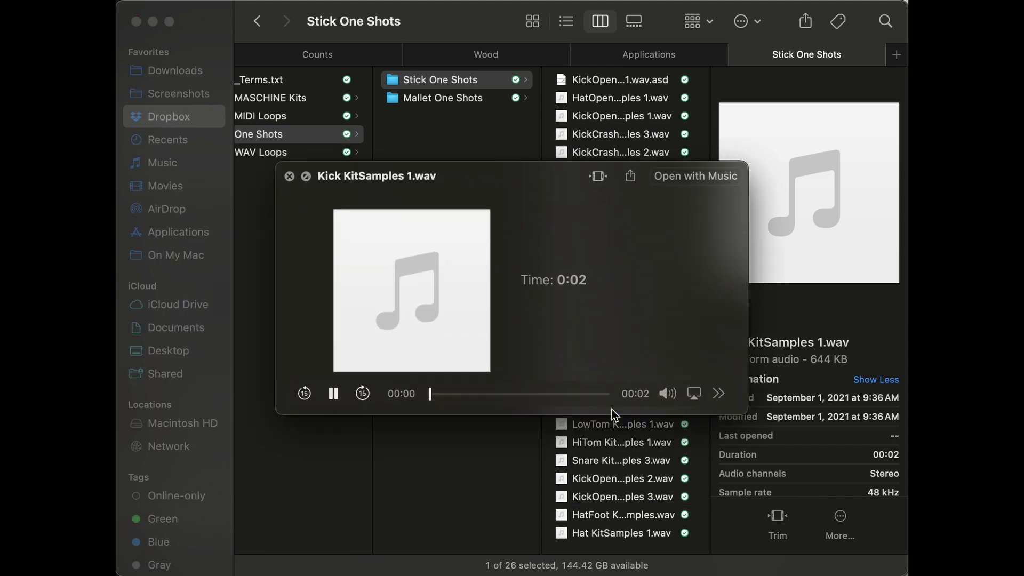
key("space")
left_click_drag(590, 408, 186, 492)
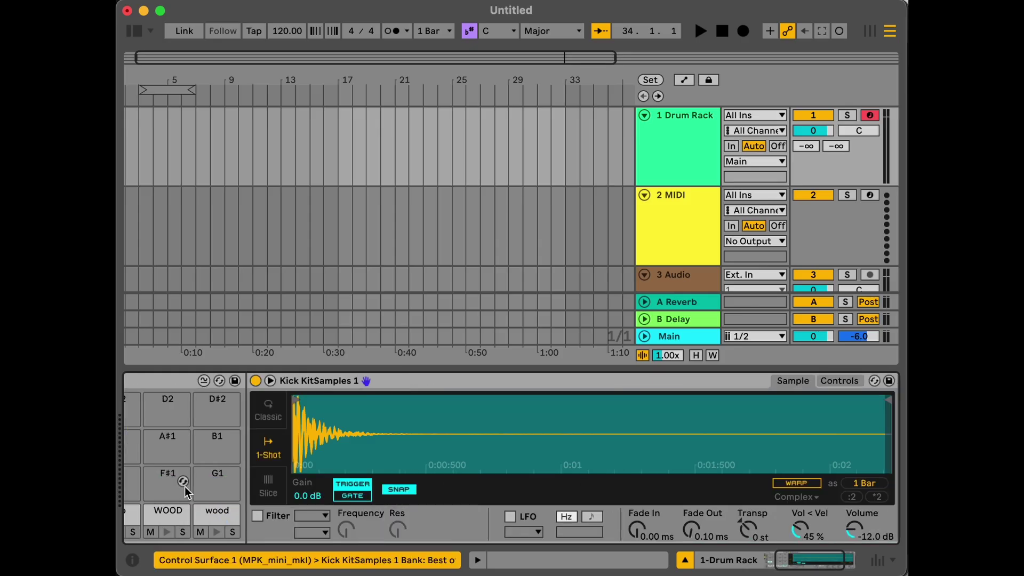
Back in Finder, preview Snare KitSamples 2.wav and load it onto the Drum Rack's F1 pad in Ableton Live.
key("super+Tab")
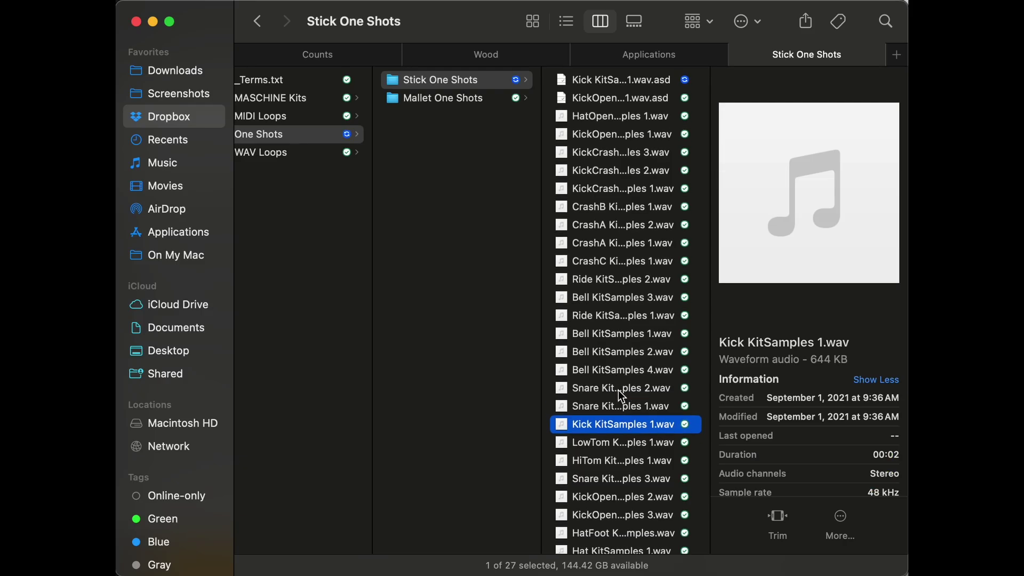
left_click(619, 390)
key("space")
key("space")
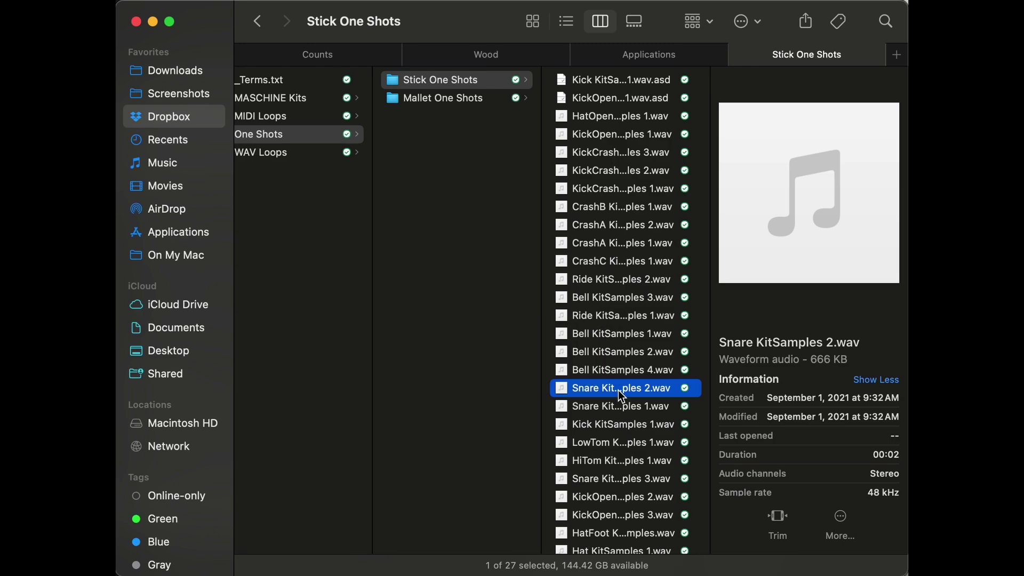
left_click_drag(619, 389, 131, 488)
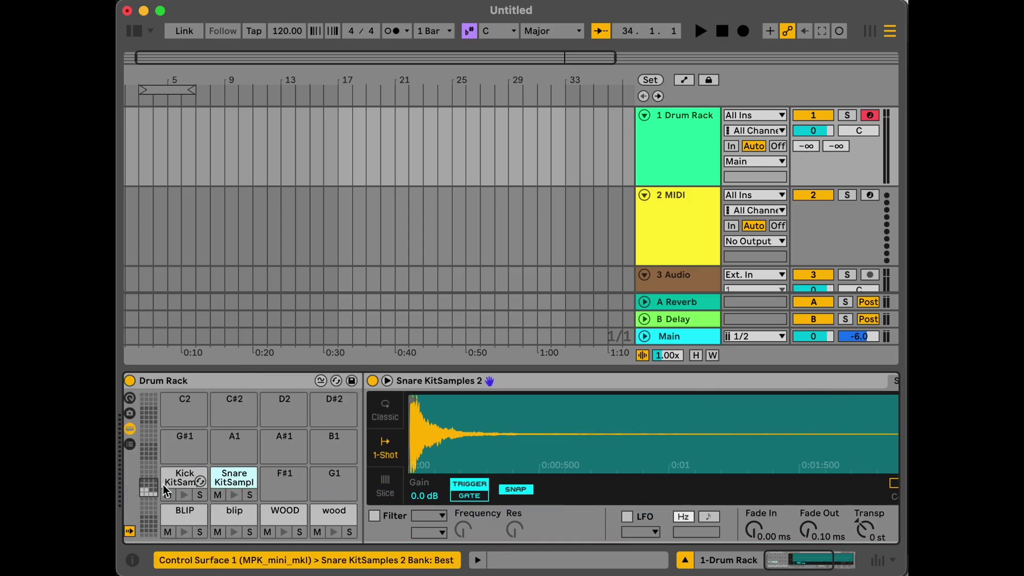
In Finder, preview Hat KitSamples 1.wav and load it onto the Drum Rack's F#1 pad in Ableton Live.
key("super+Tab")
scroll(636, 520, "up", 1)
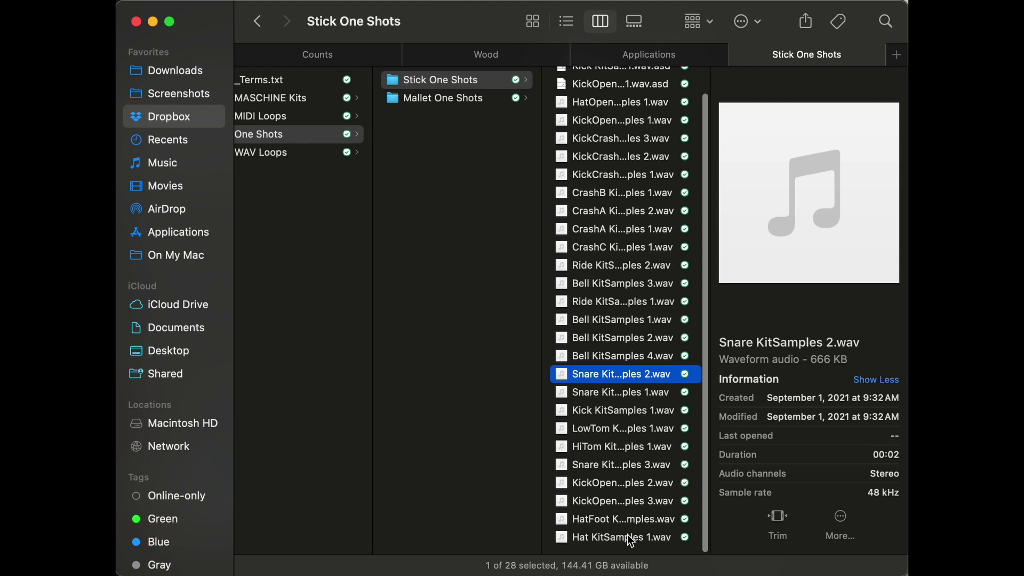
left_click(629, 538)
key("space")
key("space")
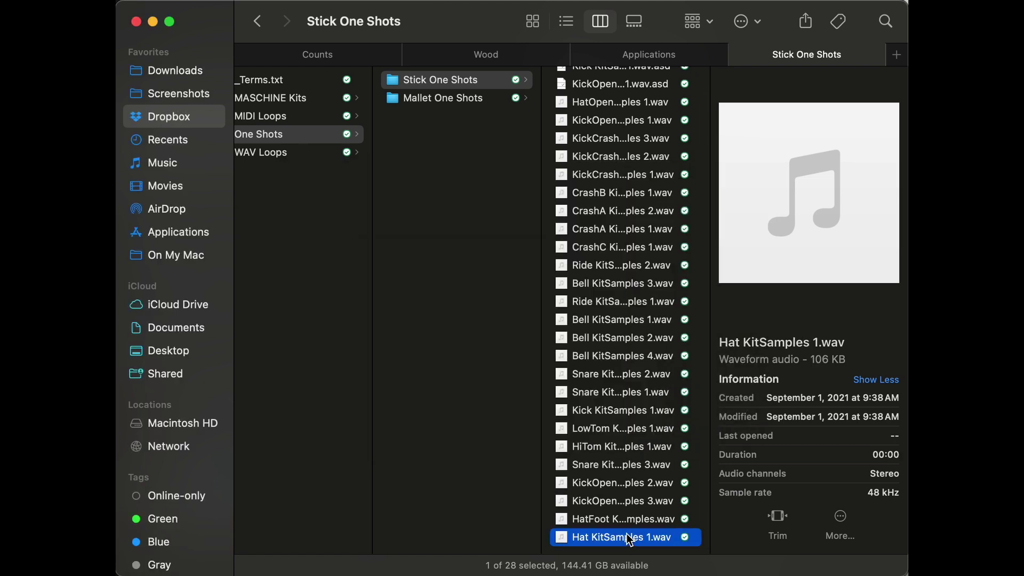
key("super+Tab")
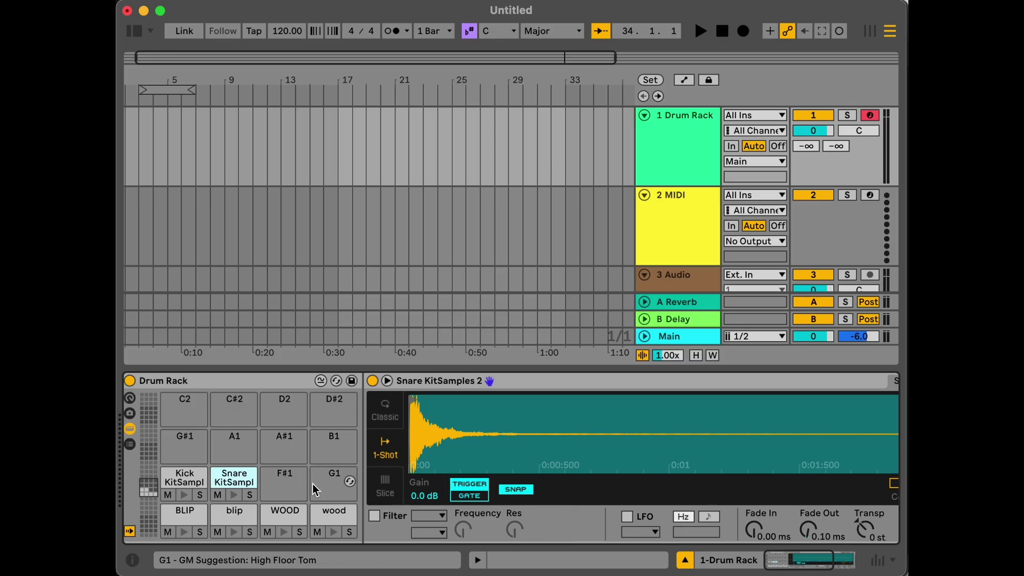
key("super+Tab")
left_click_drag(617, 543, 280, 481)
key("super+Tab")
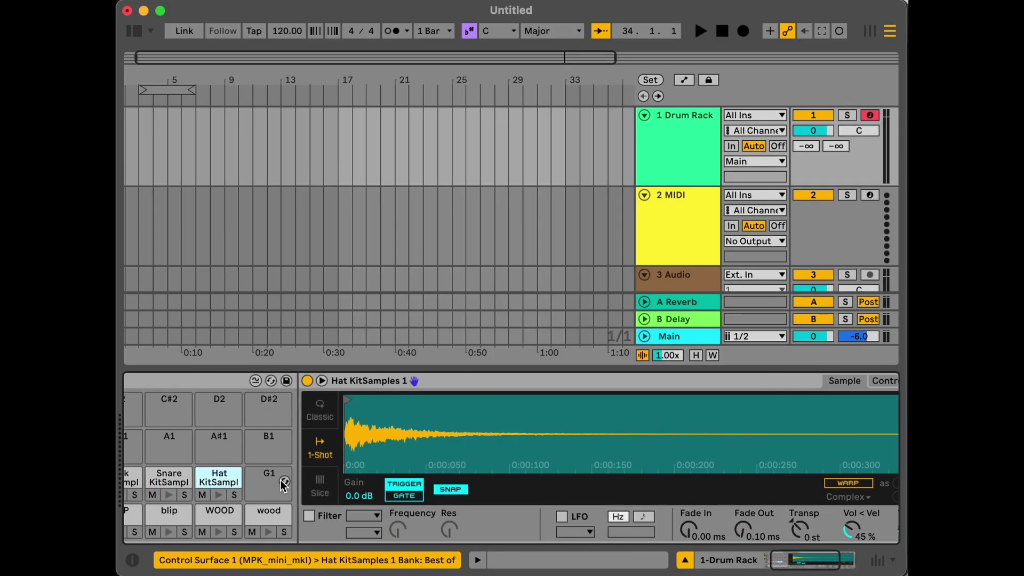
Return to Finder and preview HatOpen KitSamples 1.wav from the Stick One Shots folder.
key("super+Tab")
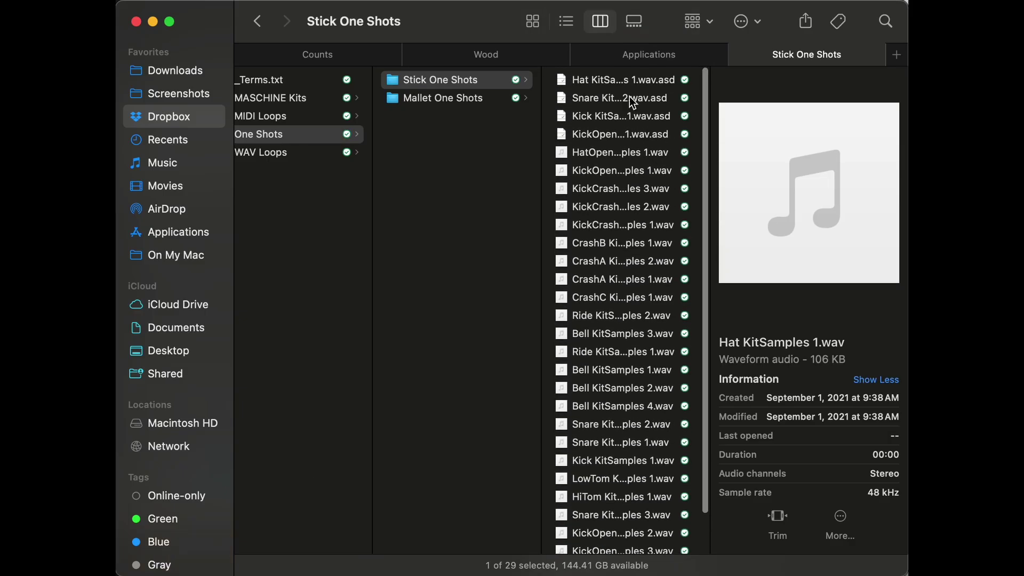
left_click(624, 81)
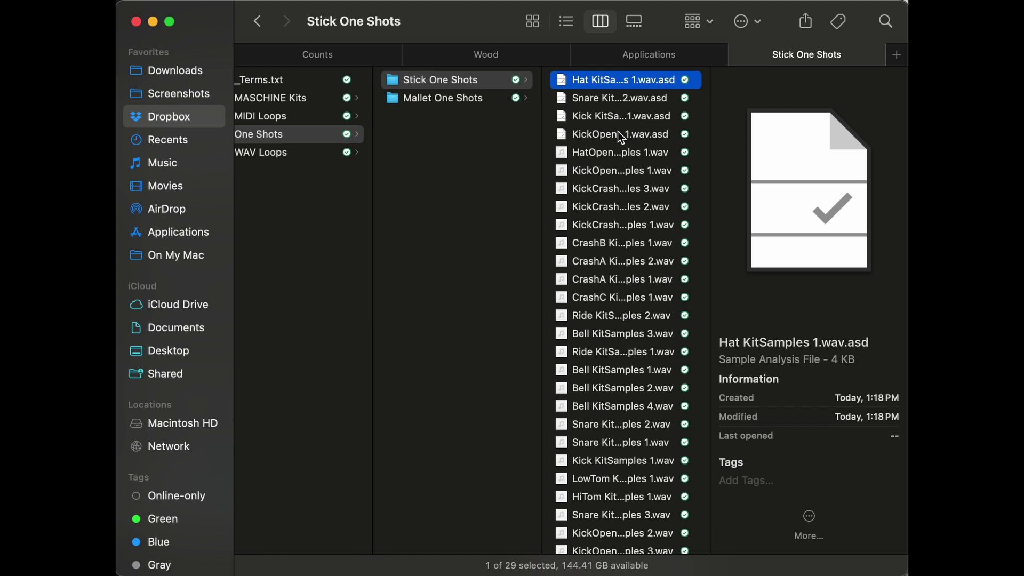
left_click(618, 149)
key("space")
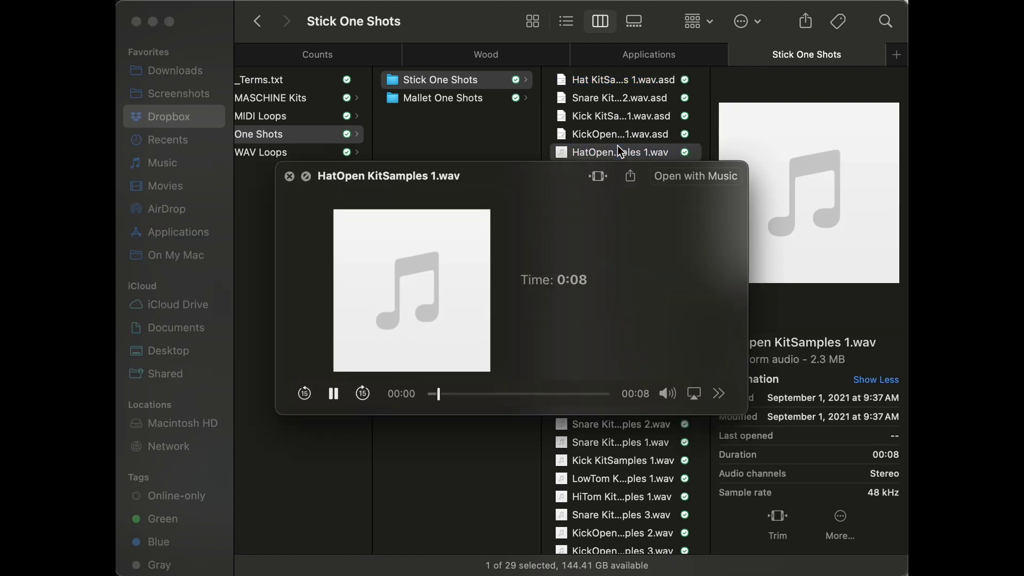
key("space")
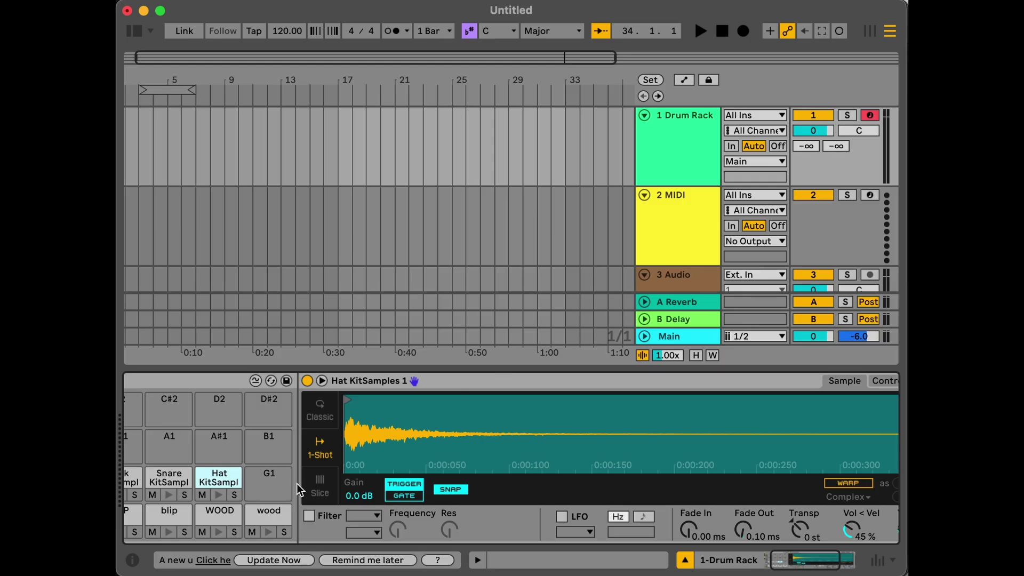
Bring the loaded Drum Rack pads back into view and audition the drum kit one-shots.
scroll(297, 482, "left", 2)
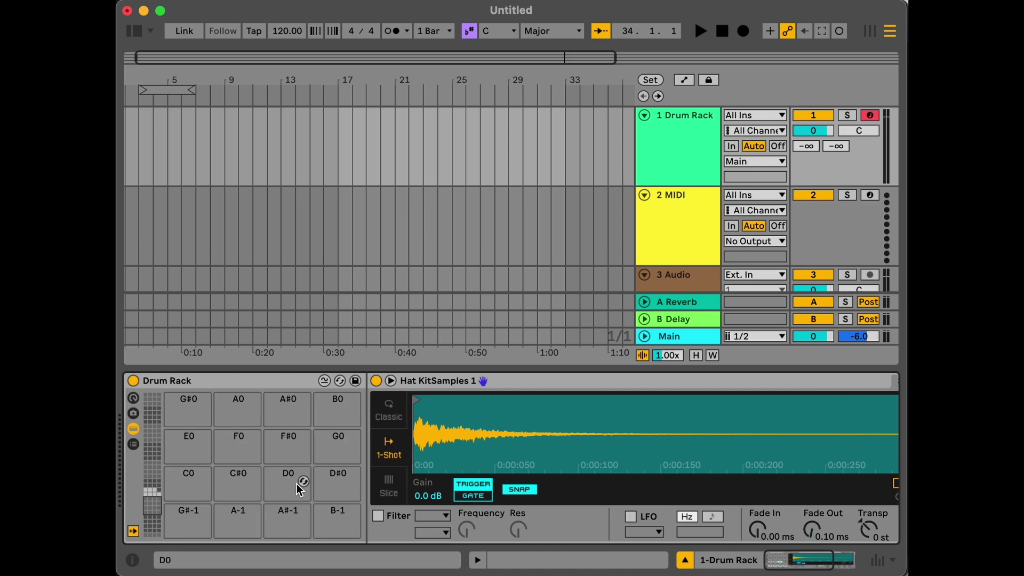
left_click(152, 489)
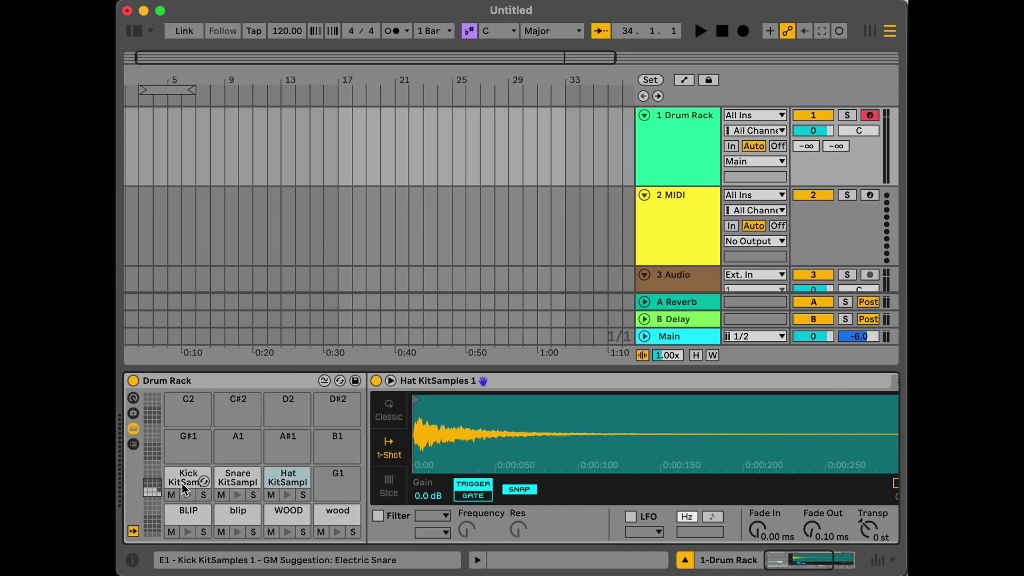
left_click(238, 495)
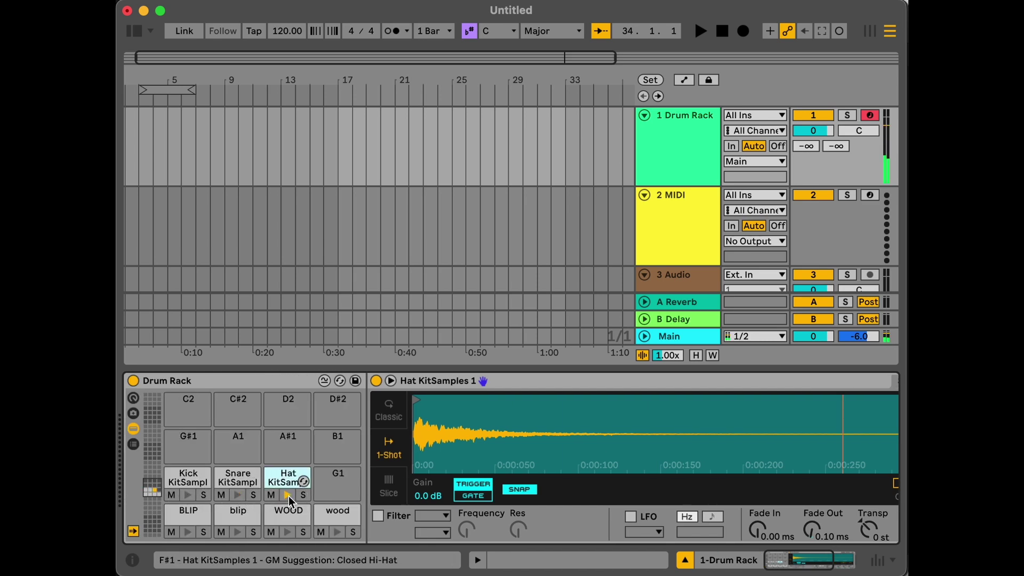
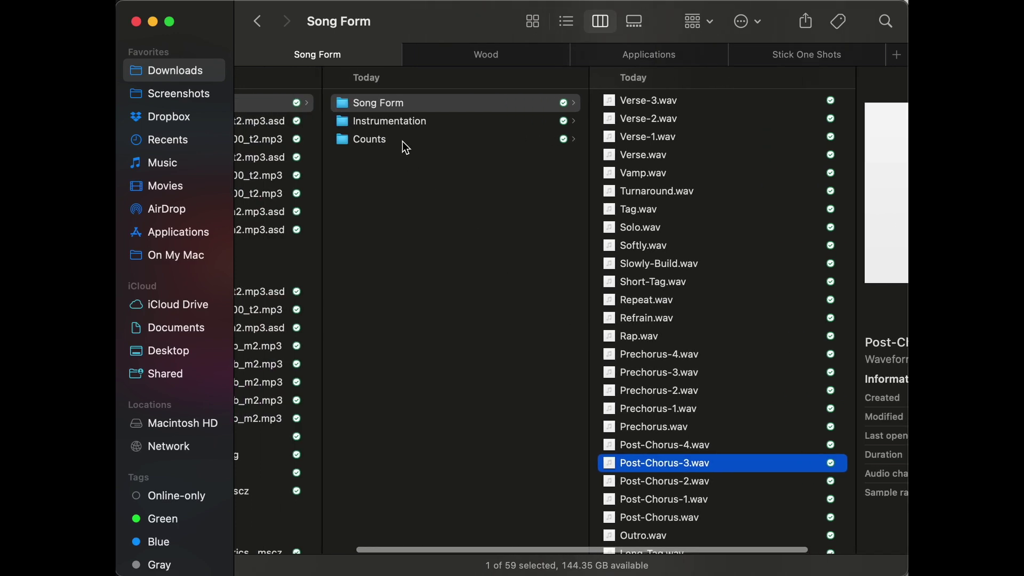
Open the Counts folder in Finder and preview the spoken count 4-fast.wav.
left_click(421, 138)
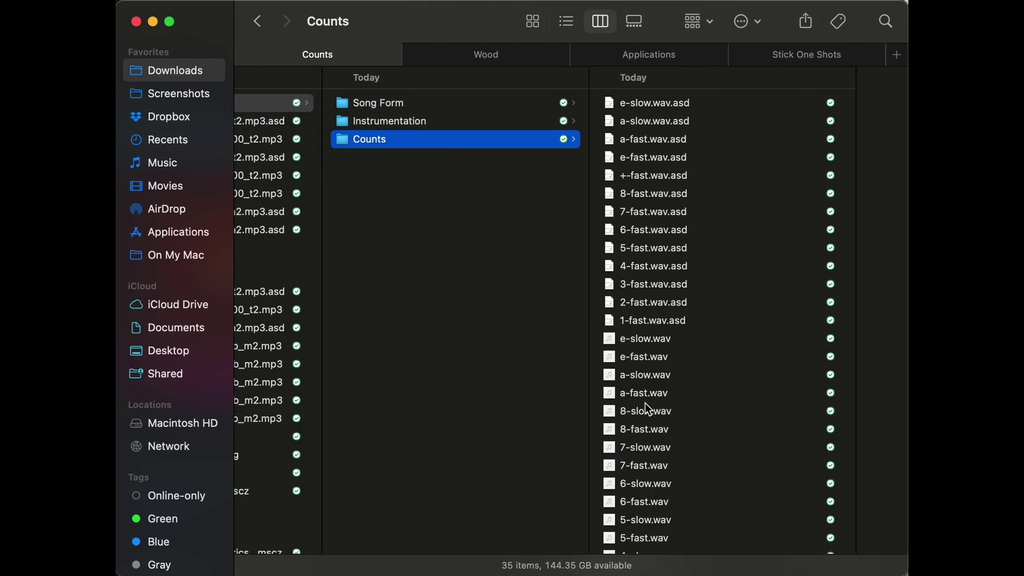
scroll(652, 438, "down", 5)
left_click(657, 485)
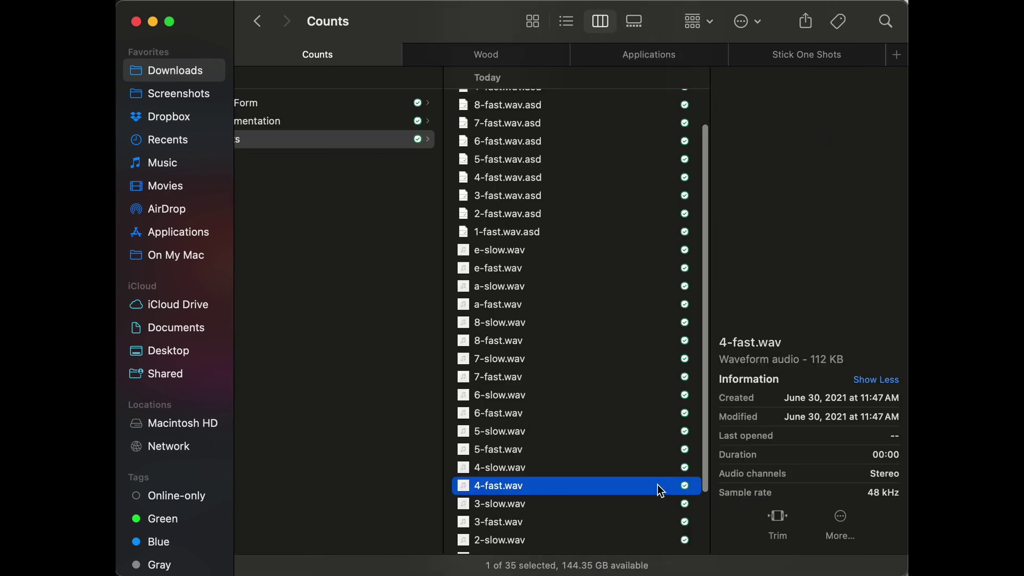
key("space")
key("space")
scroll(657, 485, "left", 5)
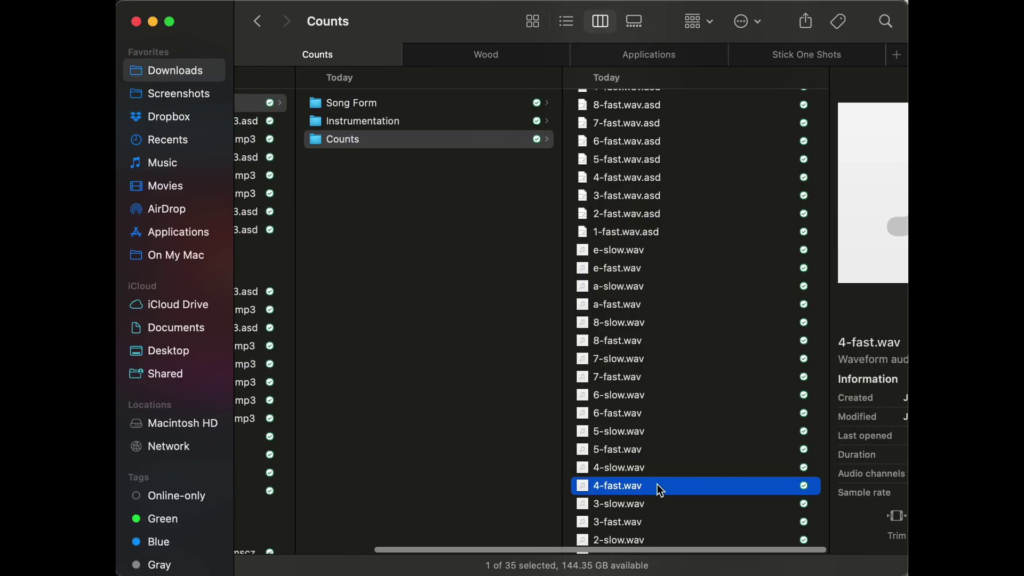
Open the Instrumentation folder and preview the cue sample Drums.wav.
left_click(373, 121)
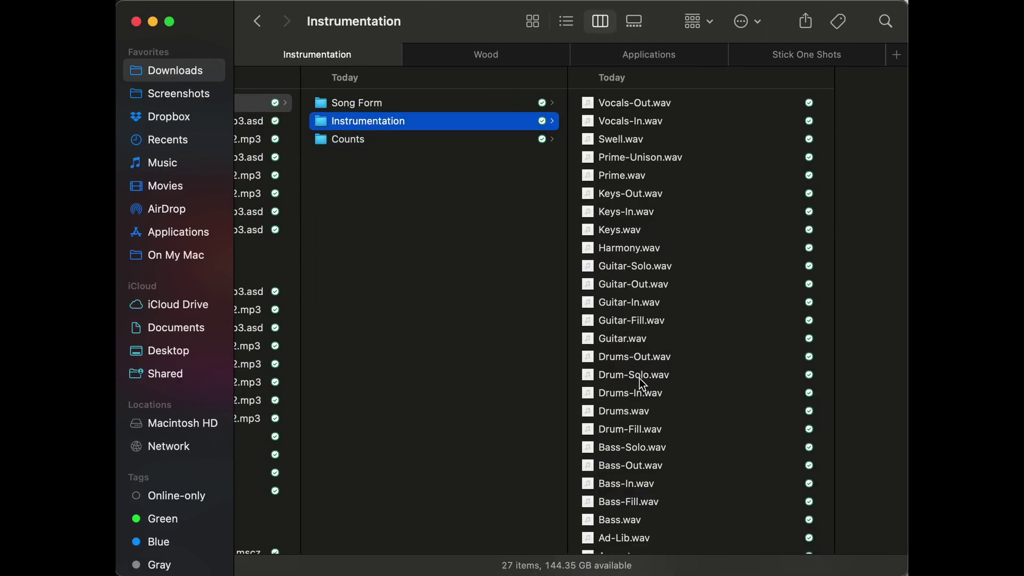
left_click(640, 411)
key("space")
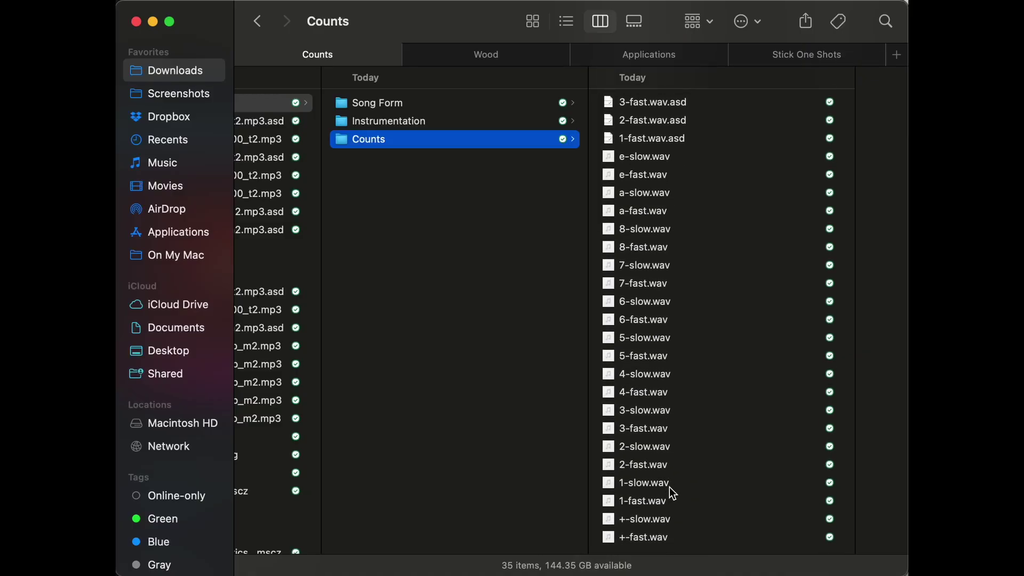
Load 1-fast.wav from the Counts folder onto the Drum Rack's C2 pad and 2-fast.wav onto the C#2 pad.
left_click(668, 498)
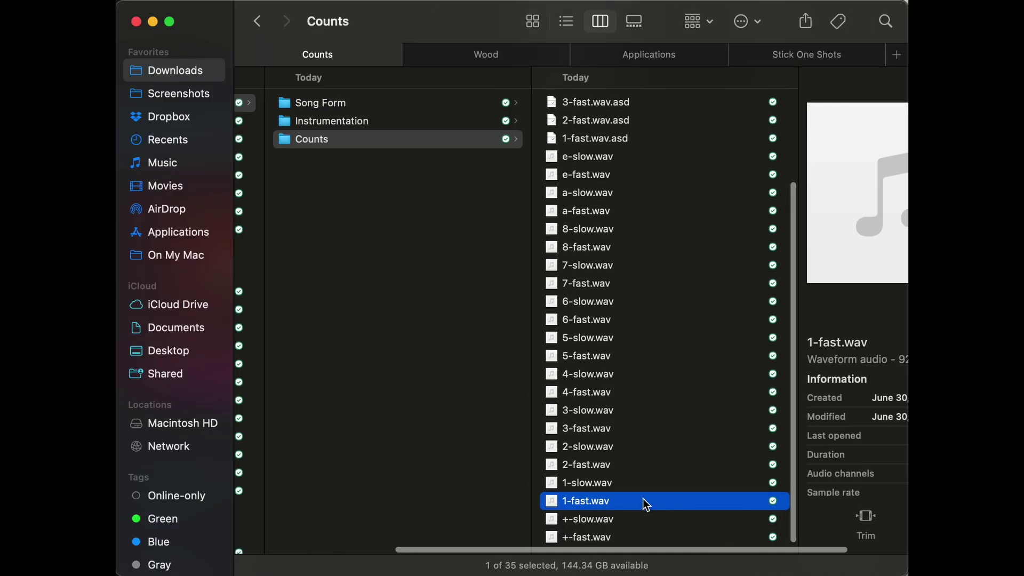
left_click_drag(644, 500, 195, 416)
key("super+Tab")
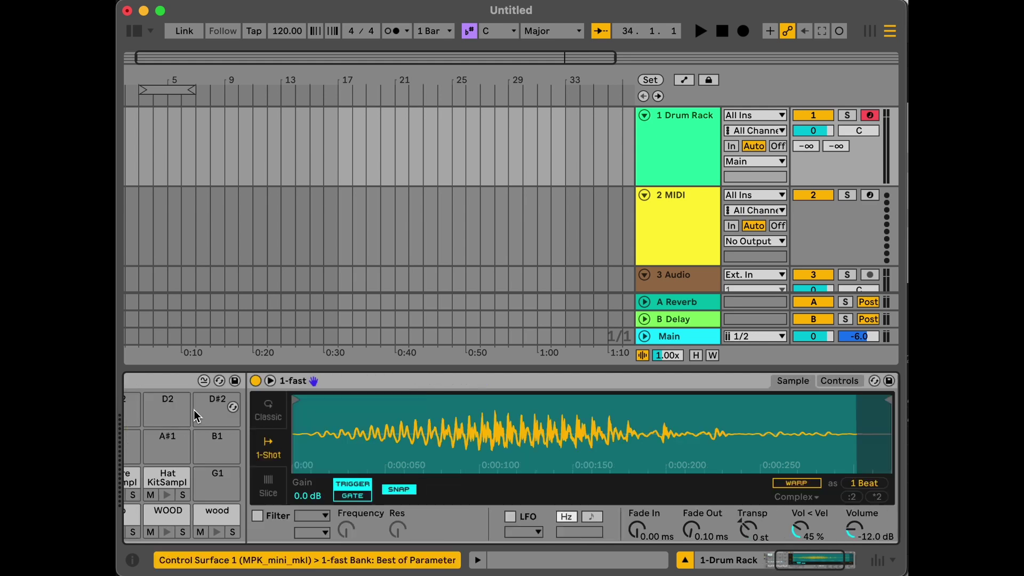
key("super+Tab")
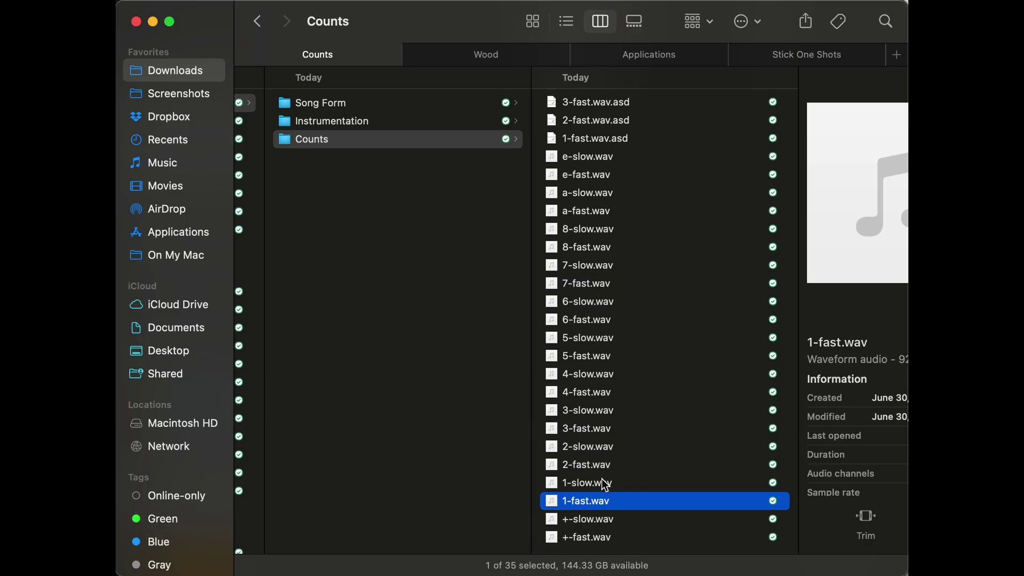
left_click_drag(602, 468, 238, 415)
key("super+Tab")
Load 3-fast.wav from the Counts folder onto the D2 pad and 4-fast.wav onto the D#2 pad.
key("super+Tab")
left_click(590, 429)
left_click_drag(540, 430, 174, 416)
key("super+Tab")
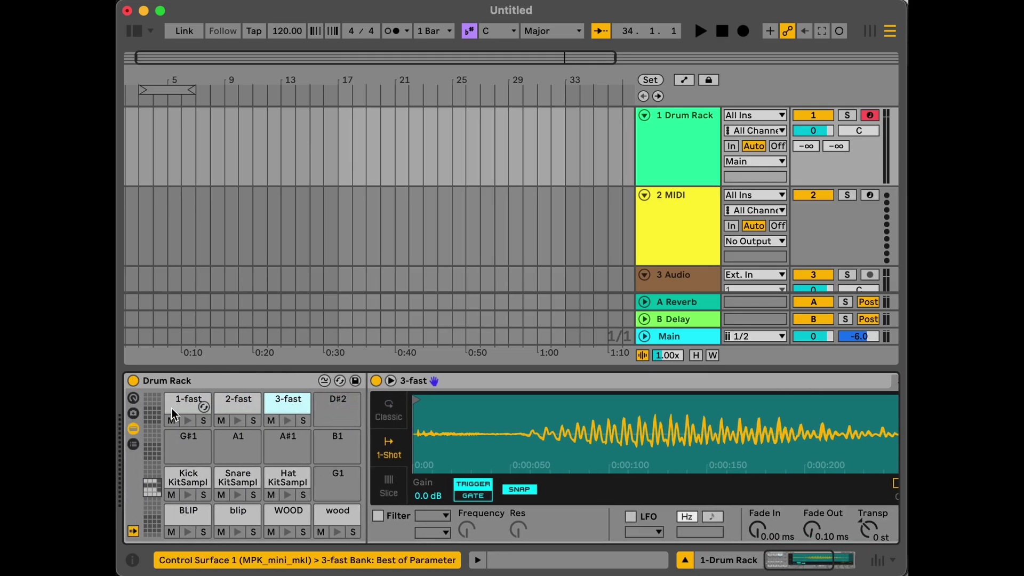
key("super+Tab")
left_click(522, 396)
left_click_drag(522, 396, 338, 410)
key("super+Tab")
Load 5-fast.wav from Finder's Counts folder onto the Drum Rack's G#1 pad.
key("super+Tab")
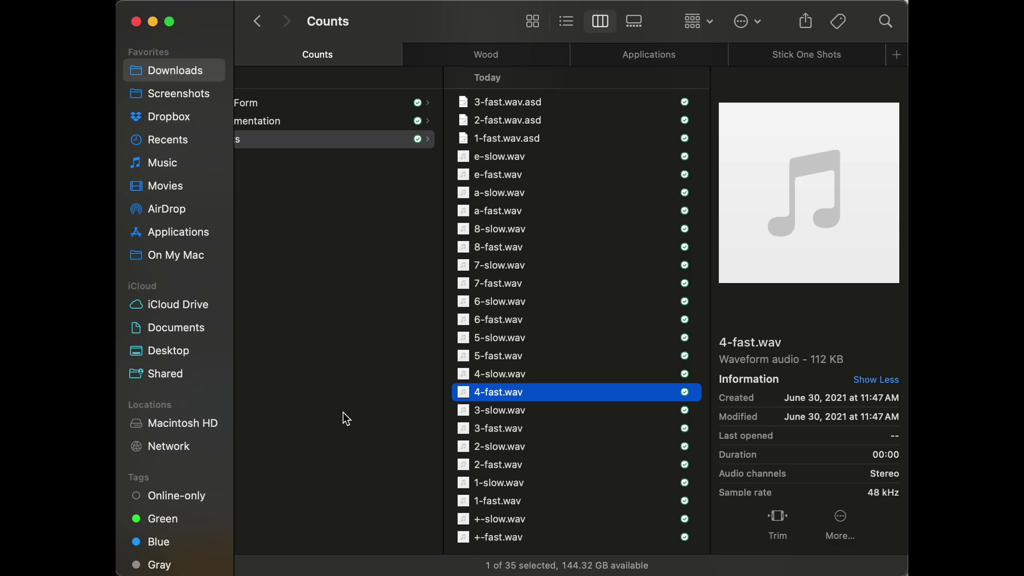
left_click(525, 357)
key("super+Tab")
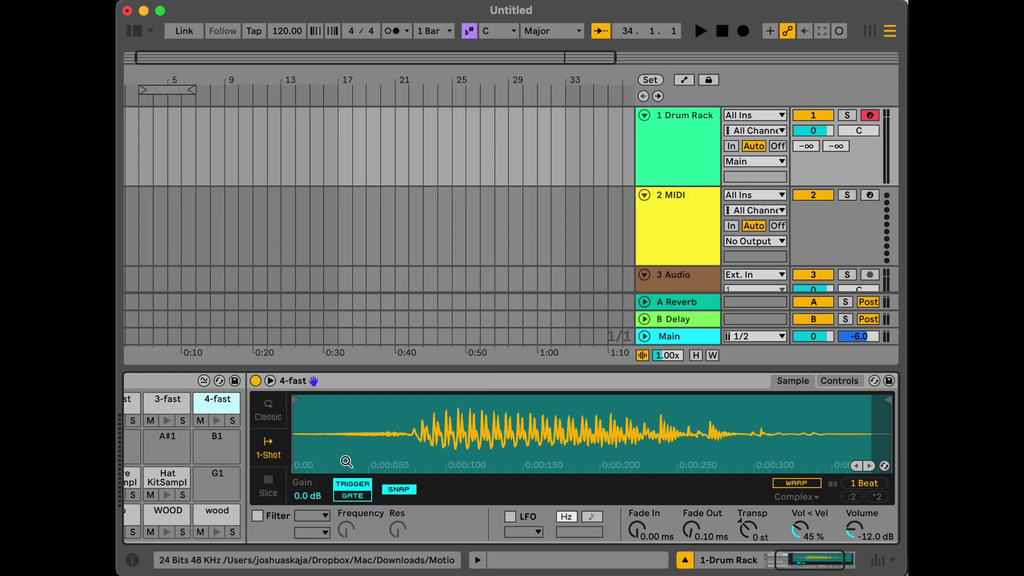
key("super+Tab")
left_click_drag(549, 362, 200, 450)
key("super+Tab")
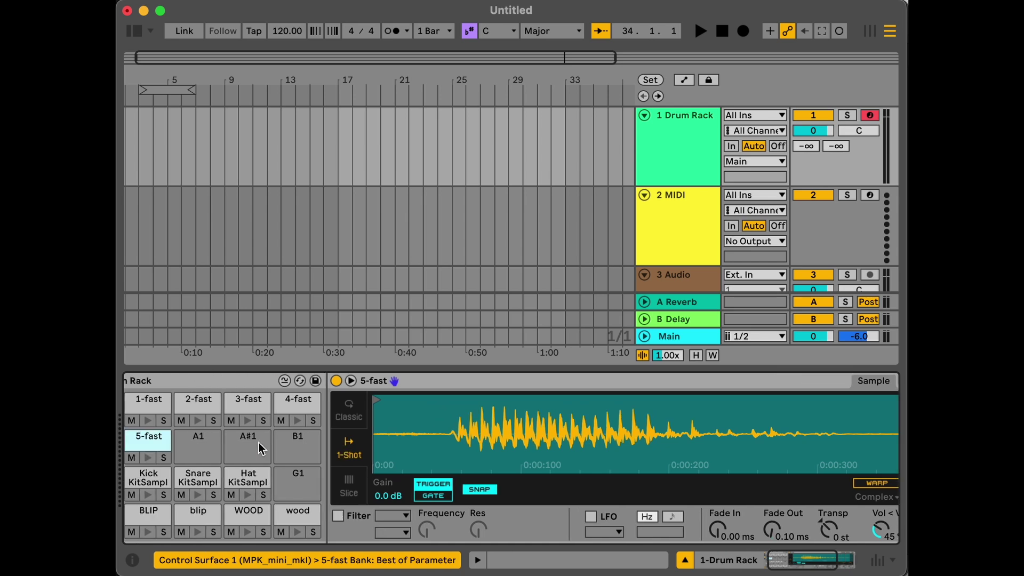
Load 6-fast.wav from Finder's Counts folder onto the Drum Rack's A1 pad.
key("super+Tab")
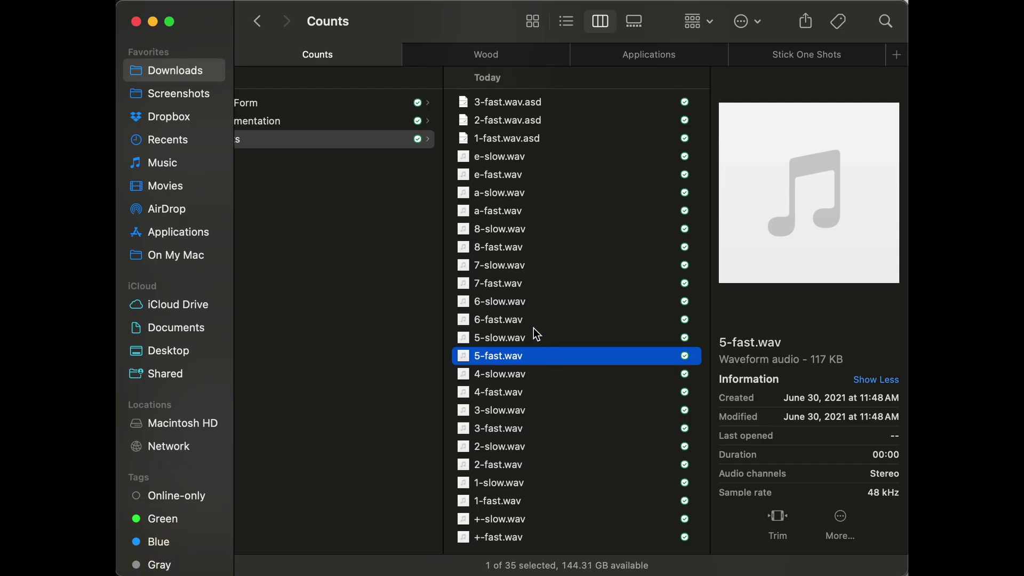
left_click_drag(505, 325, 241, 447)
key("super+Tab")
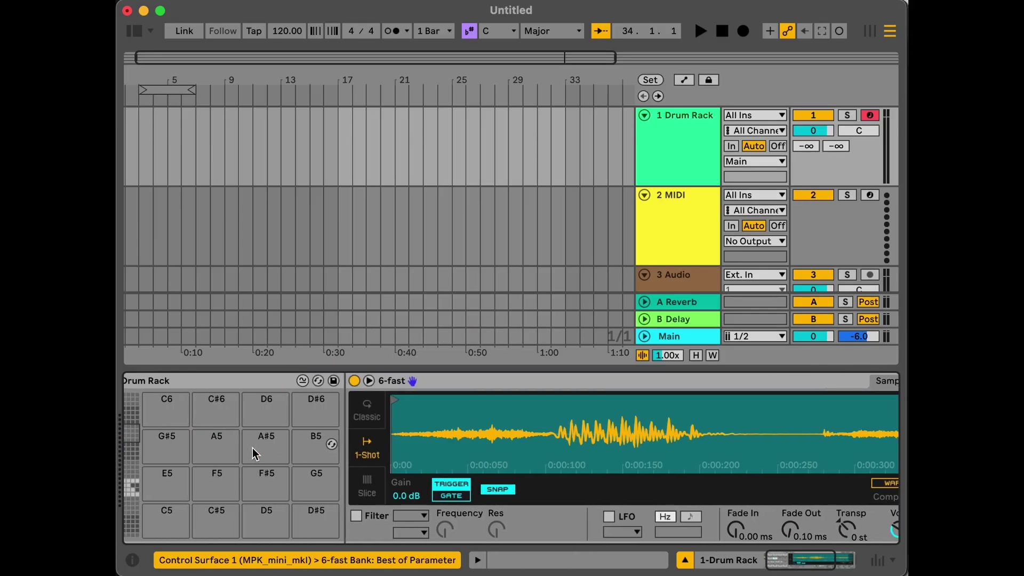
key("super+Tab")
key("super+Tab")
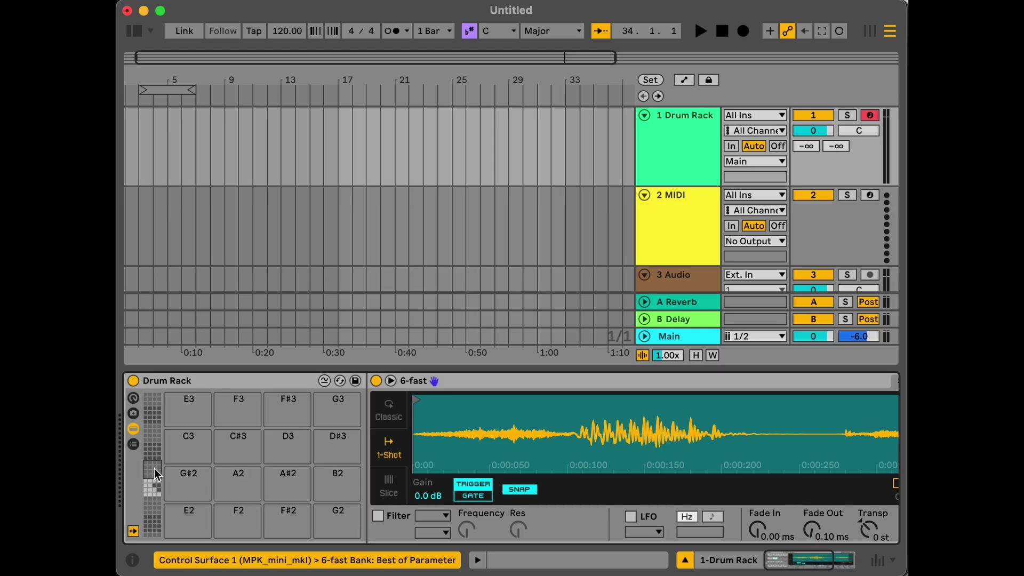
Load 7-fast.wav from Finder's Counts folder onto the Drum Rack's A#1 pad and 8-fast.wav onto the B1 pad.
left_click_drag(154, 470, 154, 491)
key("super+Tab")
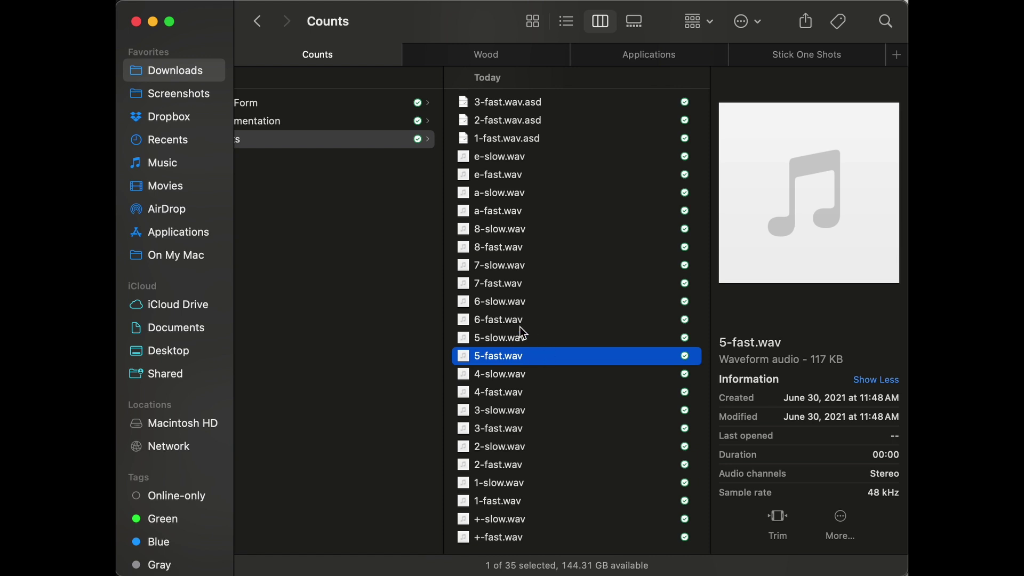
left_click_drag(493, 289, 283, 447)
key("super+Tab")
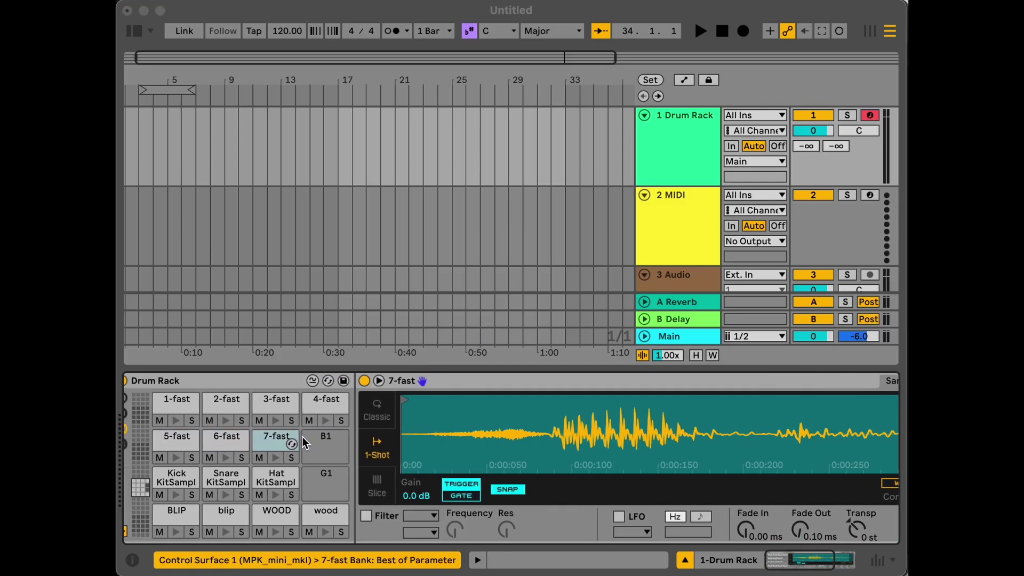
key("super+Tab")
left_click_drag(493, 255, 331, 451)
key("super+Tab")
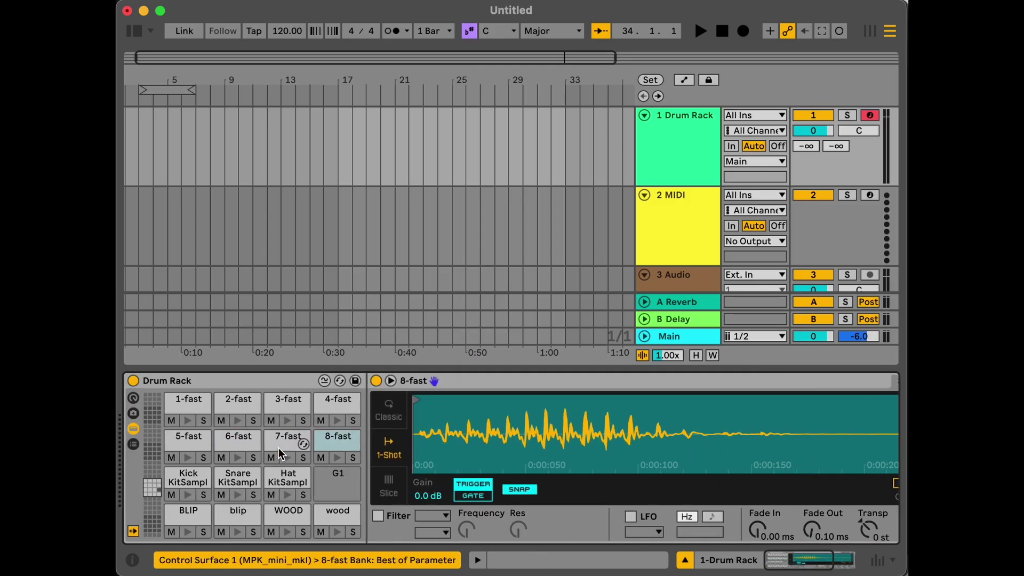
Create an empty two-bar MIDI clip at the start of the Drum Rack track, covering bars 1 and 2.
scroll(160, 132, "left", 2)
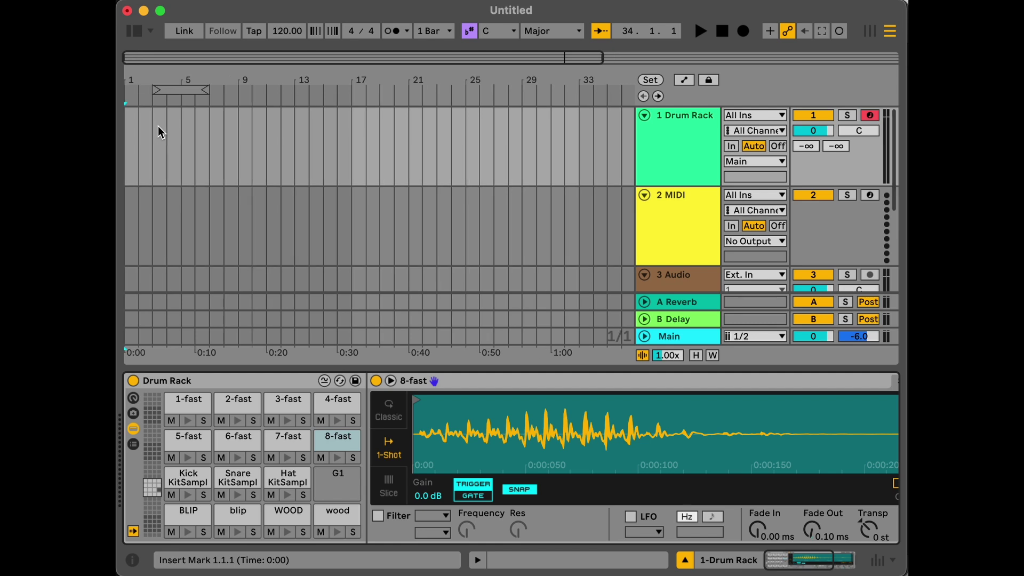
left_click_drag(131, 138, 158, 137)
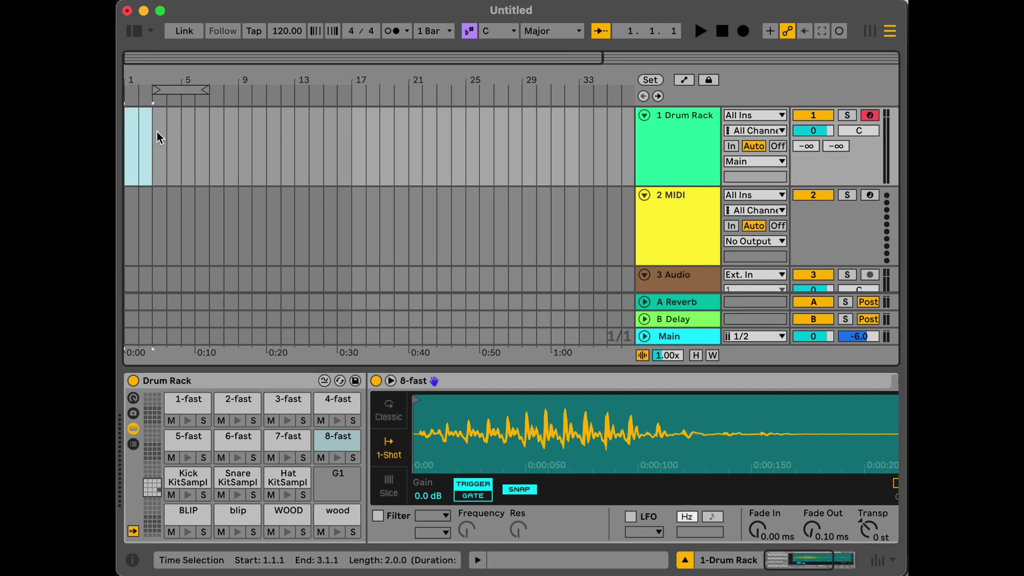
key("super+shift+m")
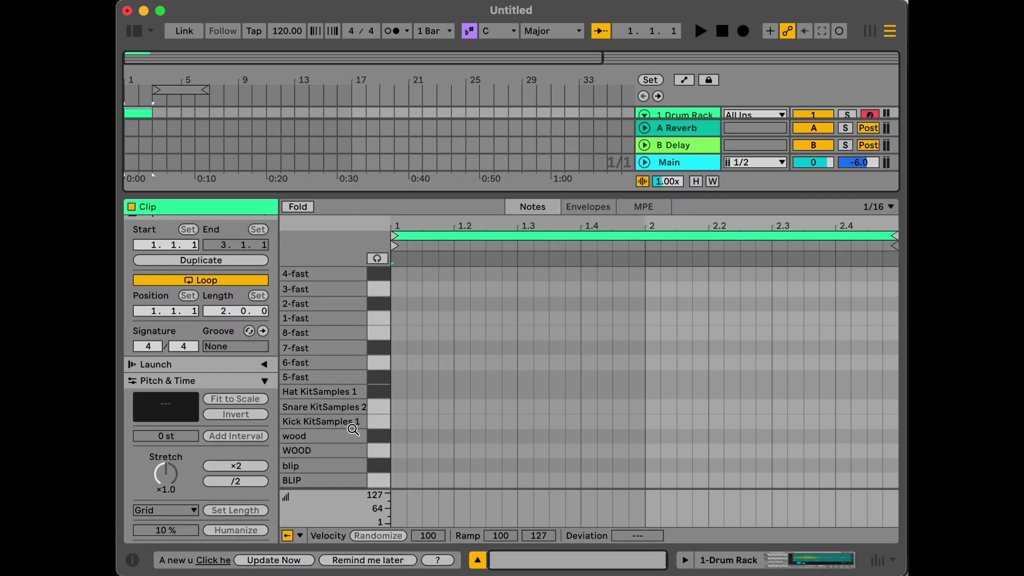
Add a wood note at 1.1 with a 1/4 grid, lengthen it to a quarter note and enable note preview.
double_click(402, 437)
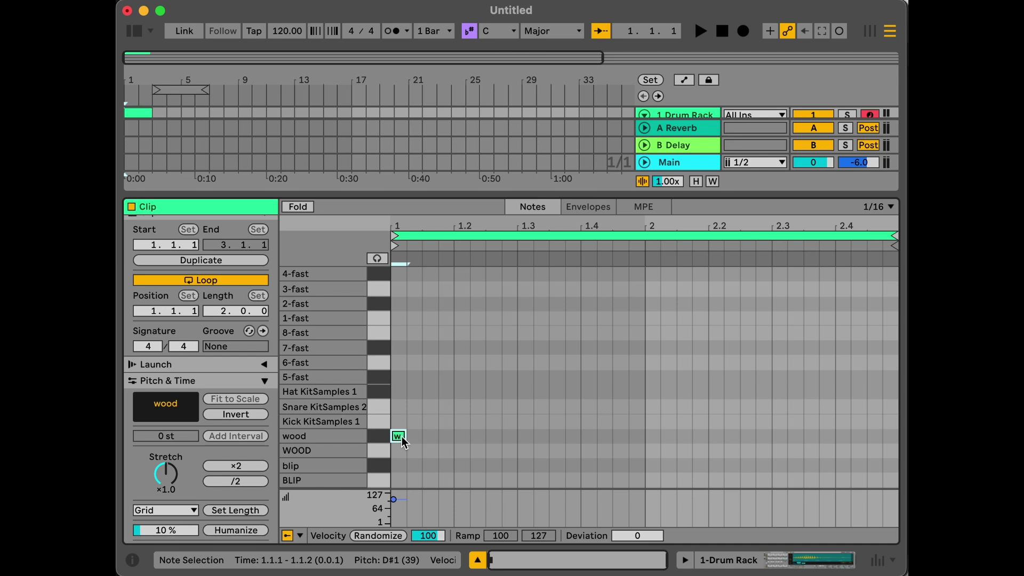
key("super+2")
key("super+2")
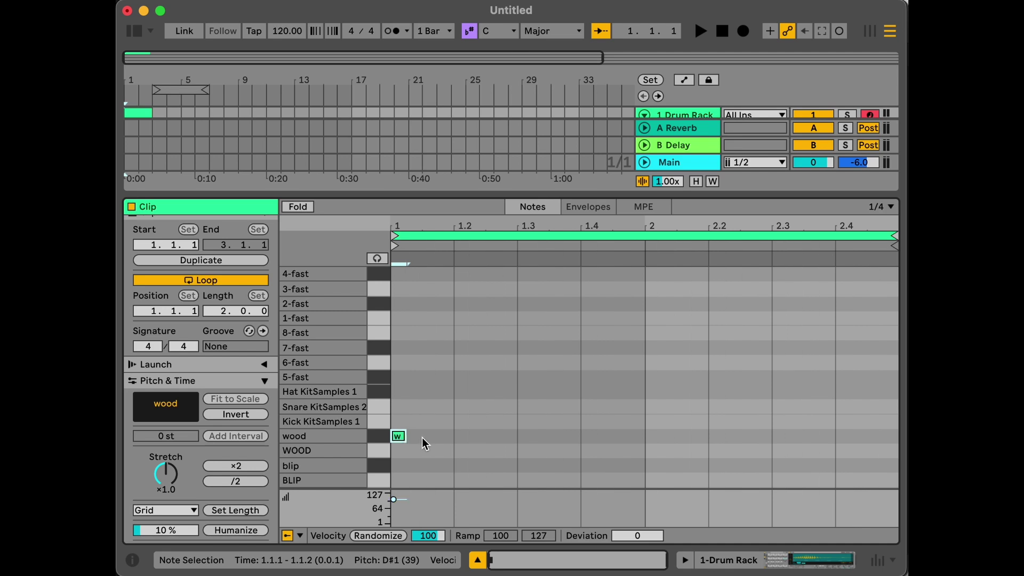
key("shift+Right")
left_click(376, 258)
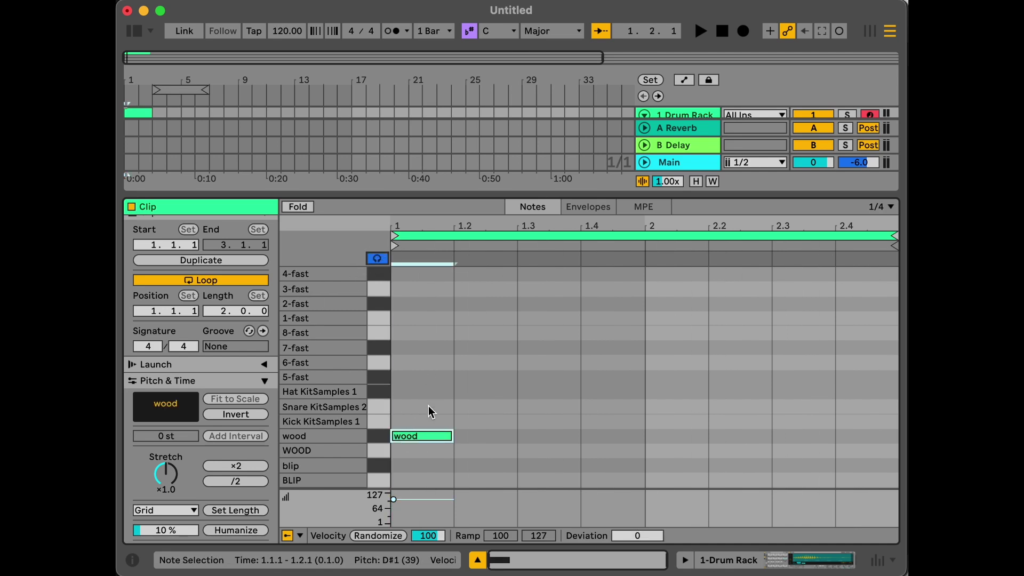
Duplicate the wood note onto every remaining quarter-note beat of the two-bar clip and play the pattern back.
left_click_drag(424, 436, 462, 438)
key("super+d")
key("super+d")
key("super+d")
key("super+d")
key("super+d")
key("super+d")
key("space")
key("space")
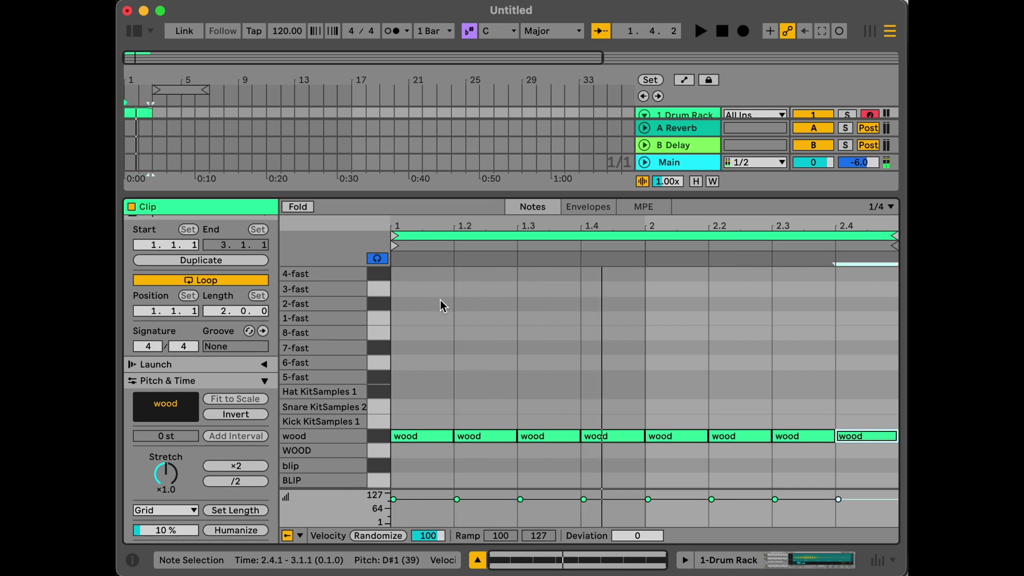
Add count notes: 1-fast at 1.1, 2-fast at 1.3, 1-fast at 1.4, 2-fast at 2.1, 3-fast at 2.2 and 4-fast at 2.3.
double_click(415, 319)
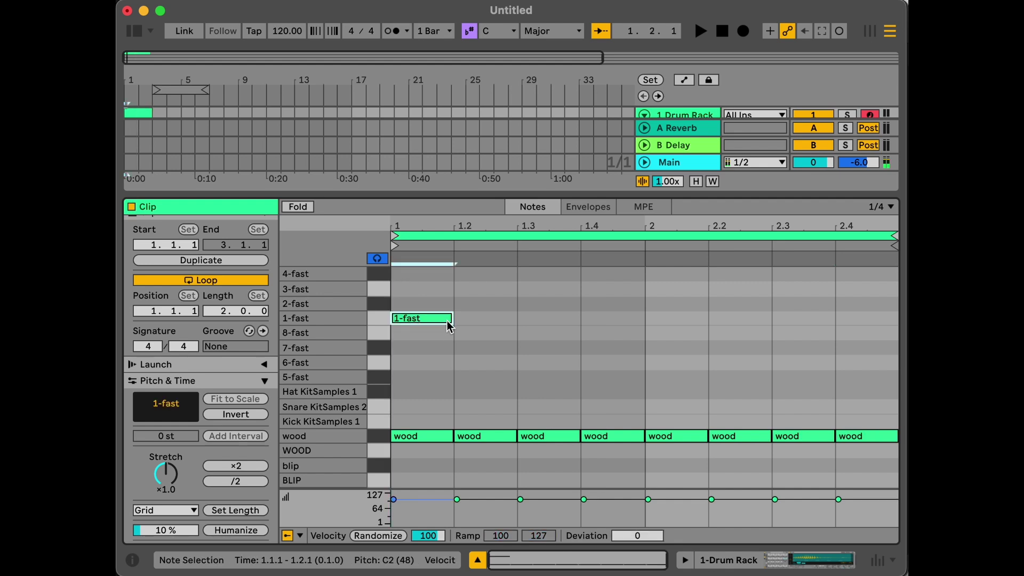
double_click(521, 306)
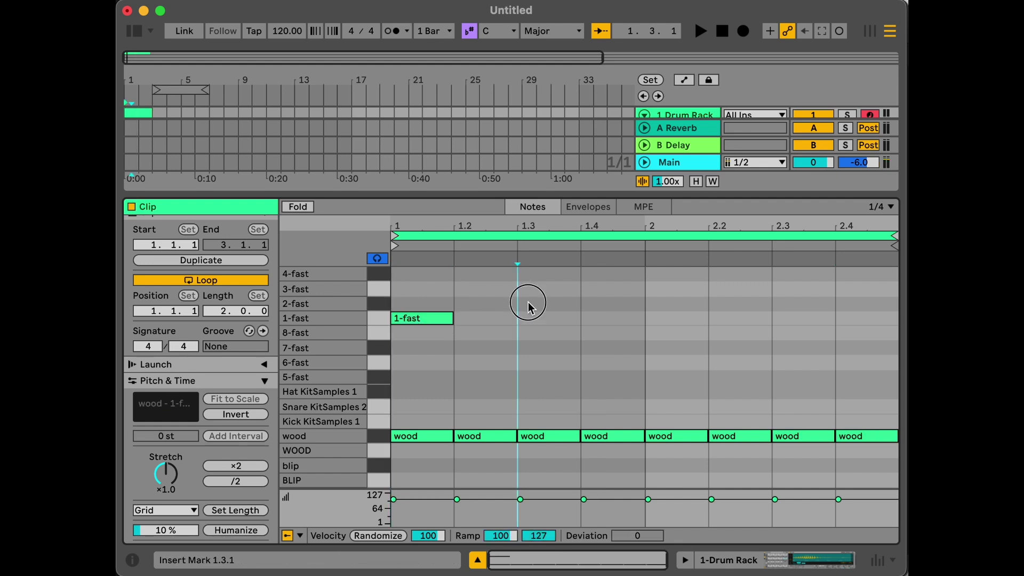
double_click(621, 320)
double_click(677, 305)
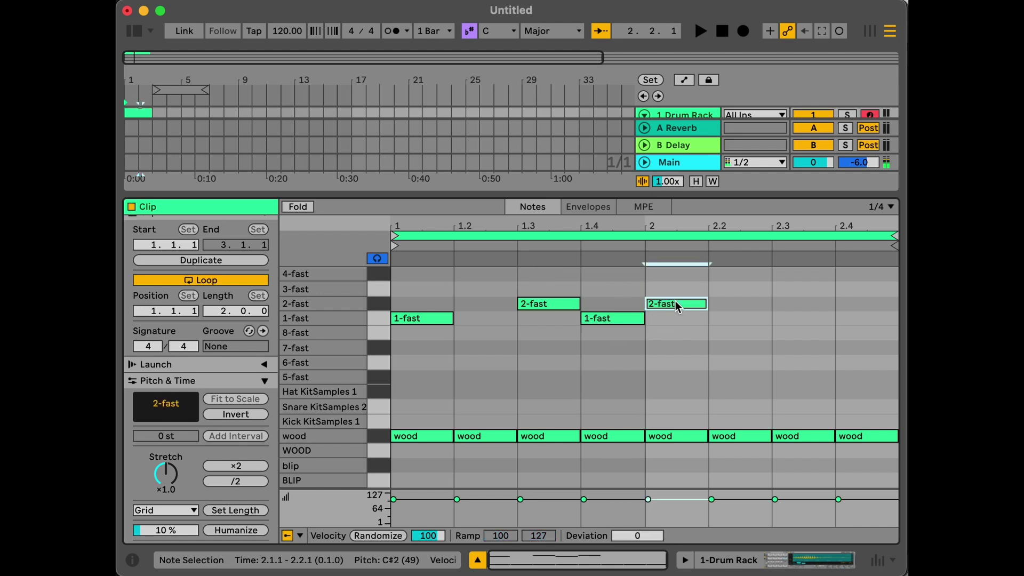
double_click(734, 291)
double_click(802, 274)
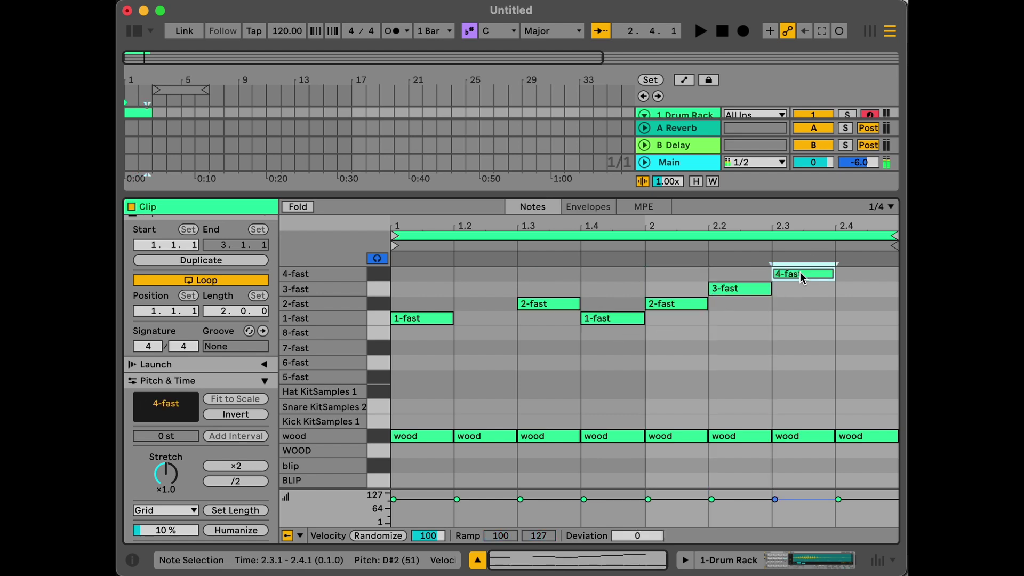
Shift the last four count notes one beat later so 1-fast to 4-fast fall on 2.1 to 2.4, and play the clip.
left_click_drag(603, 280, 804, 349)
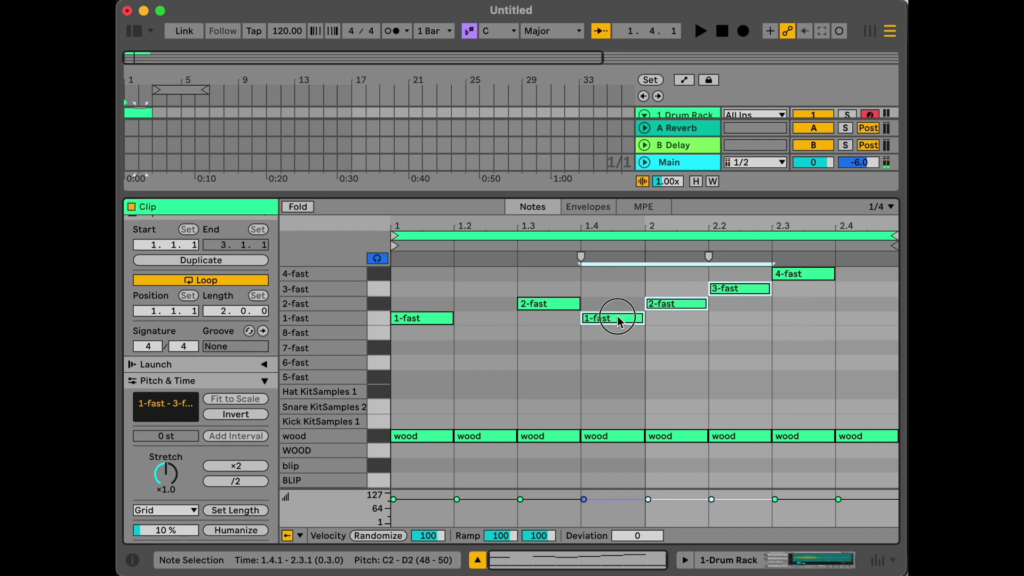
left_click_drag(613, 316, 693, 318)
left_click(803, 274)
left_click_drag(803, 274, 865, 274)
key("space")
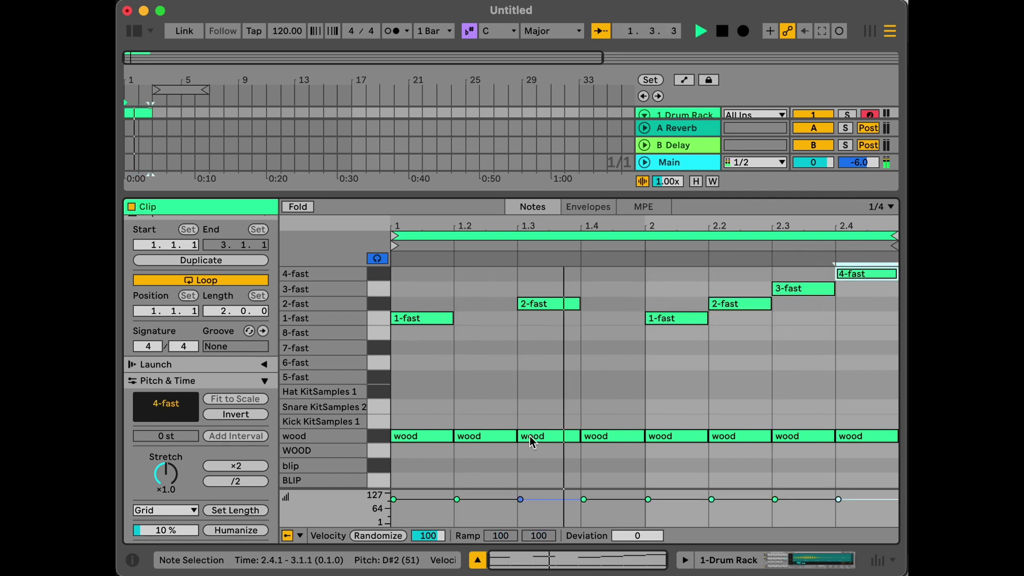
key("space")
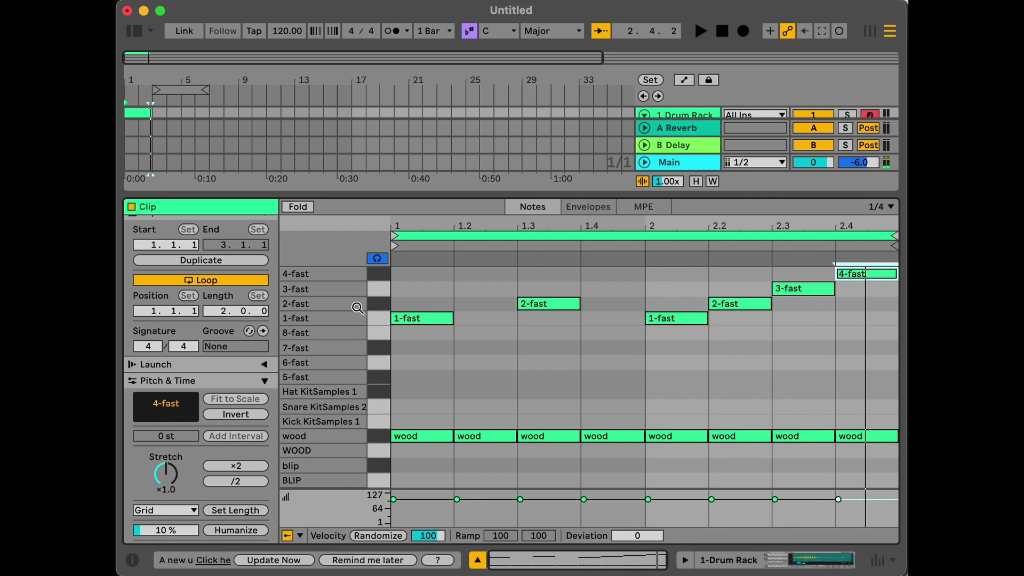
Duplicate the Drum Rack track in the arrangement and delete the copied clip from the duplicate track.
key("super+alt+l")
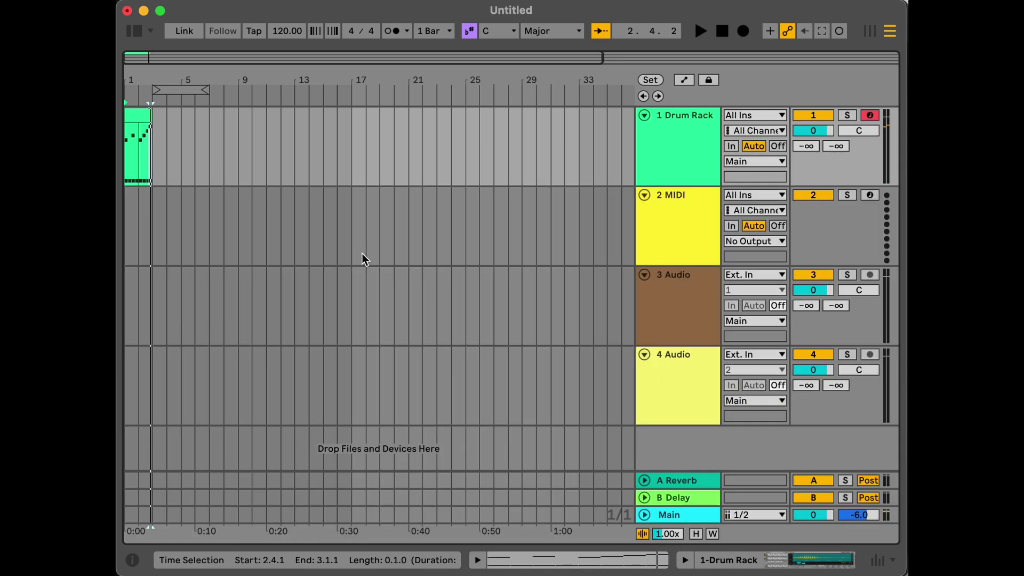
left_click(668, 152)
key("super+d")
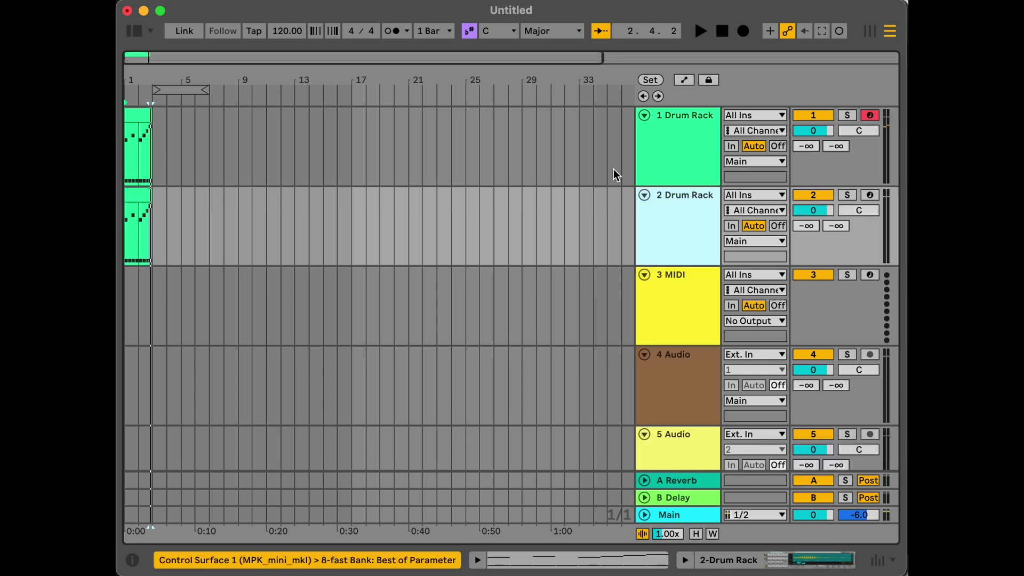
key("plus")
key("plus")
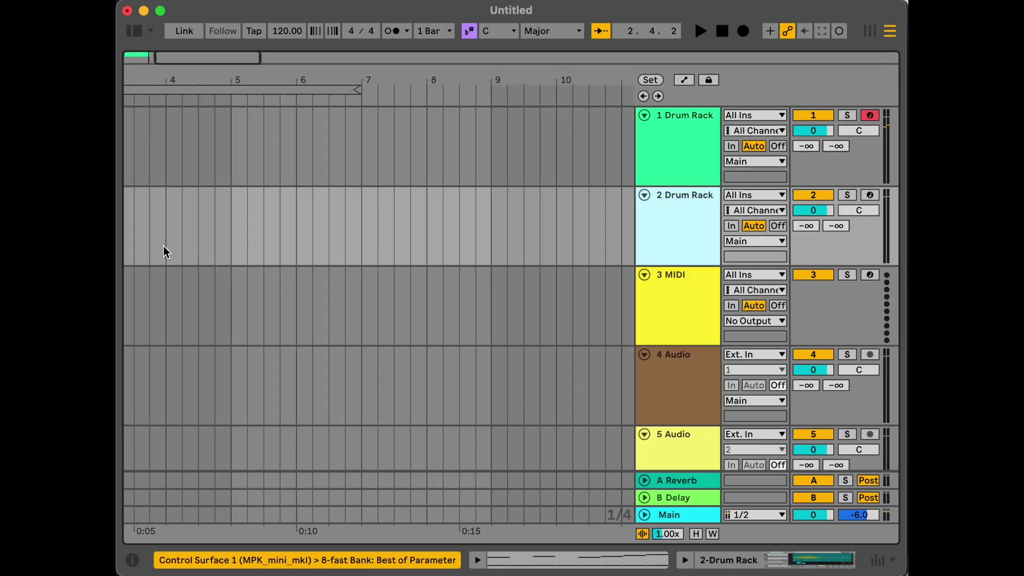
left_click(172, 198)
key("Delete")
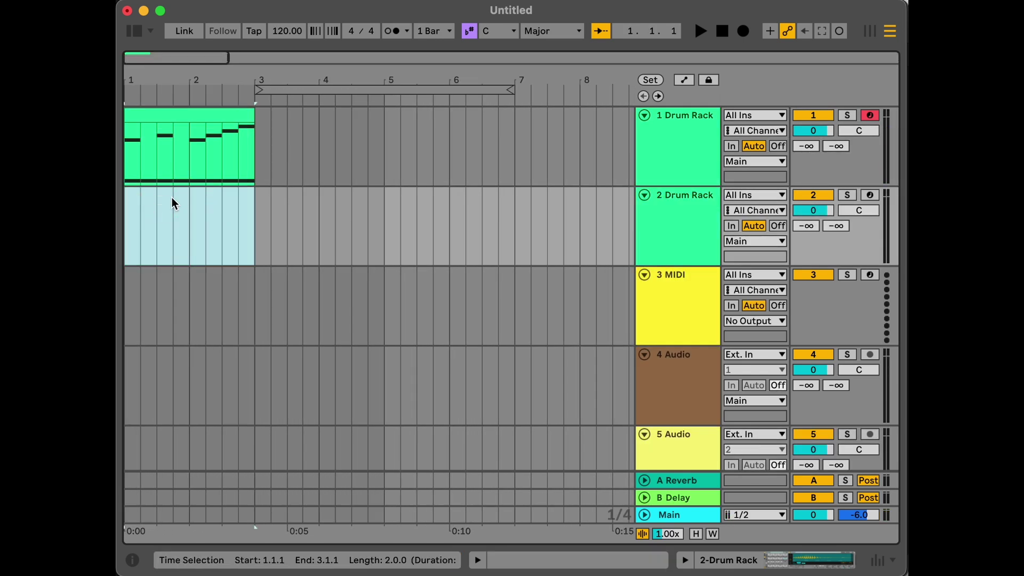
Create a two-bar clip on the second Drum Rack track with quarter-note kicks at 1.1, 1.3 and 2.1 and an eighth-note kick at 2.3.3.
double_click(171, 202)
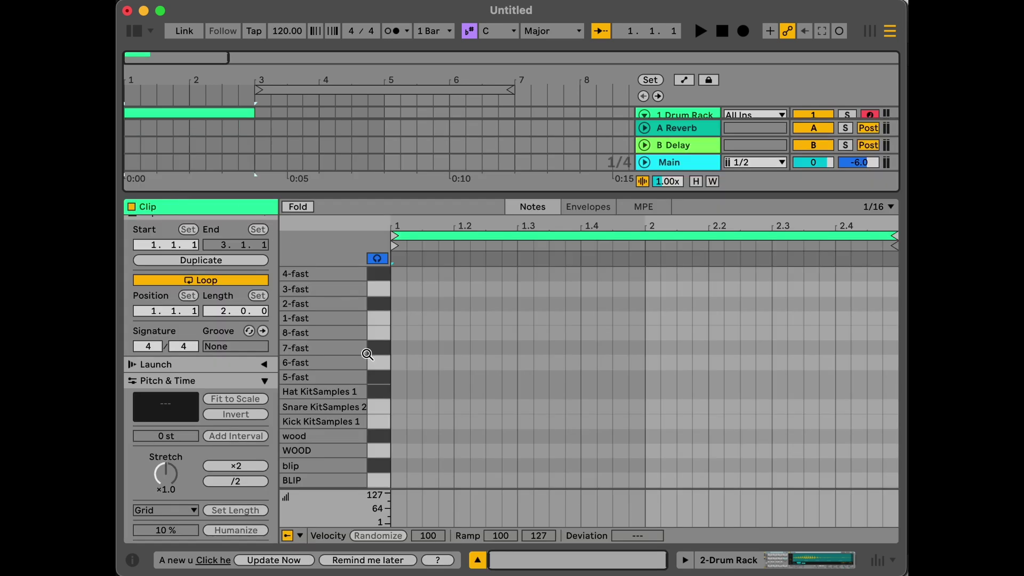
left_click(414, 425)
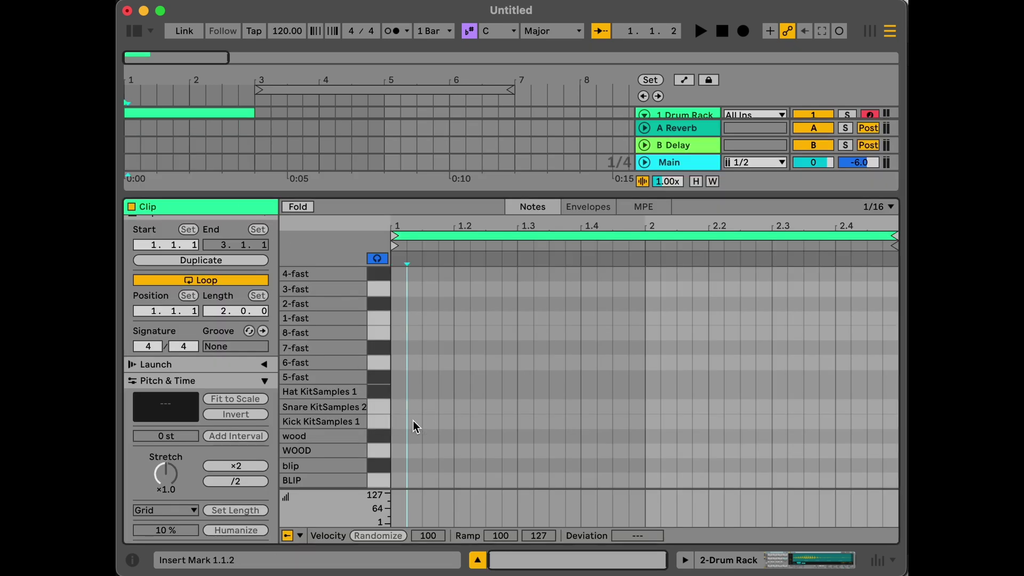
key("super+2")
key("super+2")
double_click(414, 425)
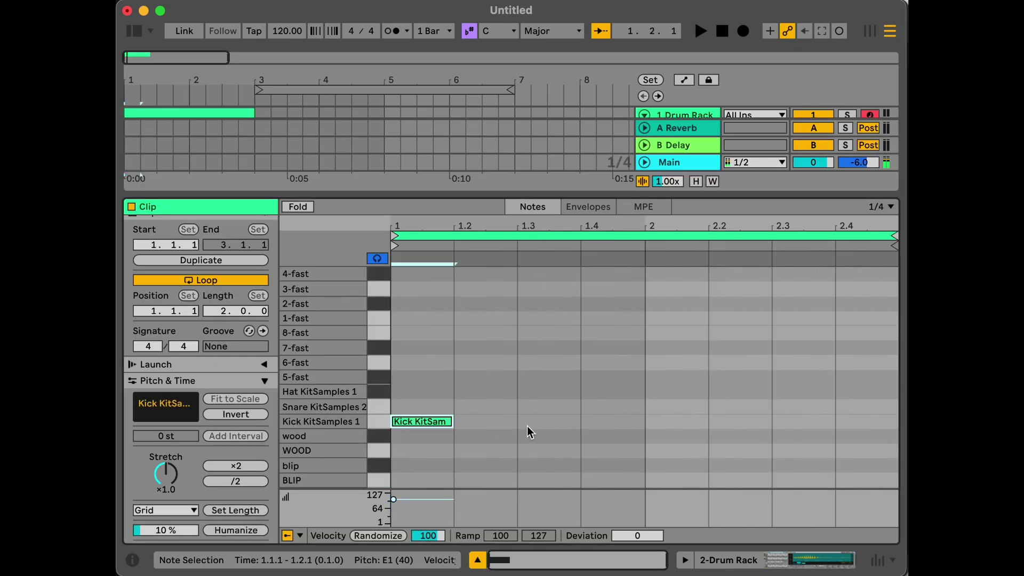
double_click(561, 422)
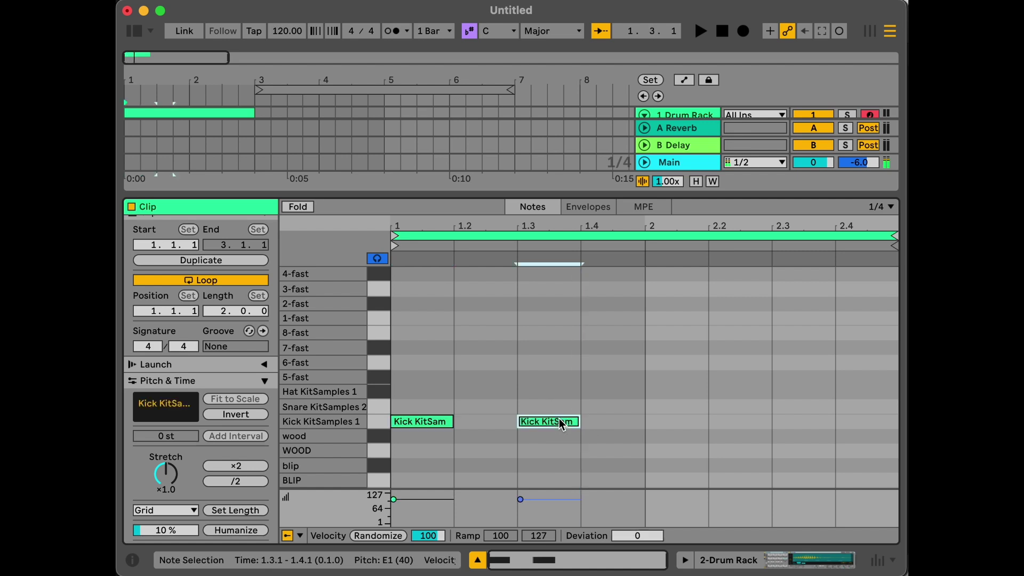
double_click(671, 423)
key("super+1")
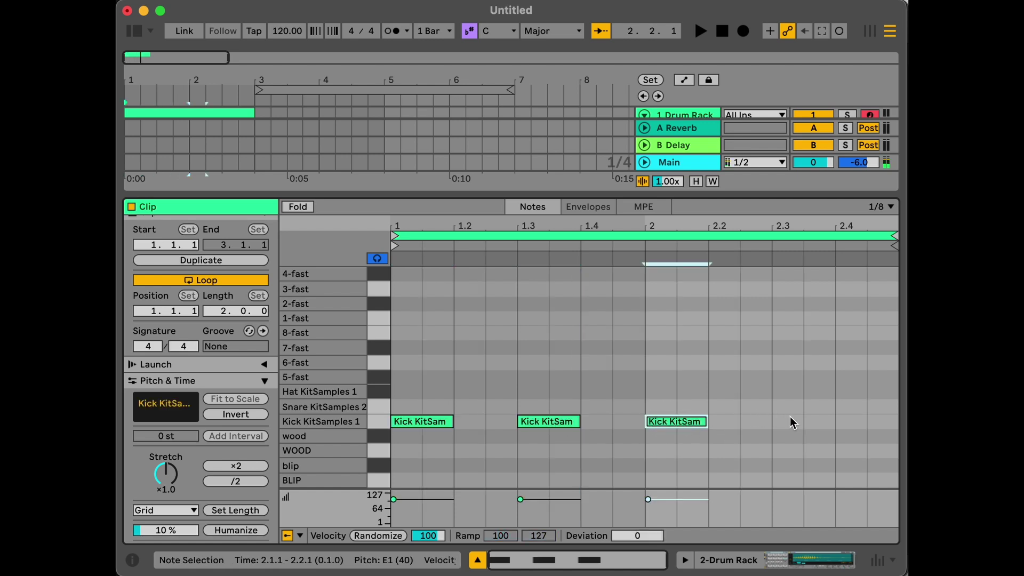
double_click(814, 424)
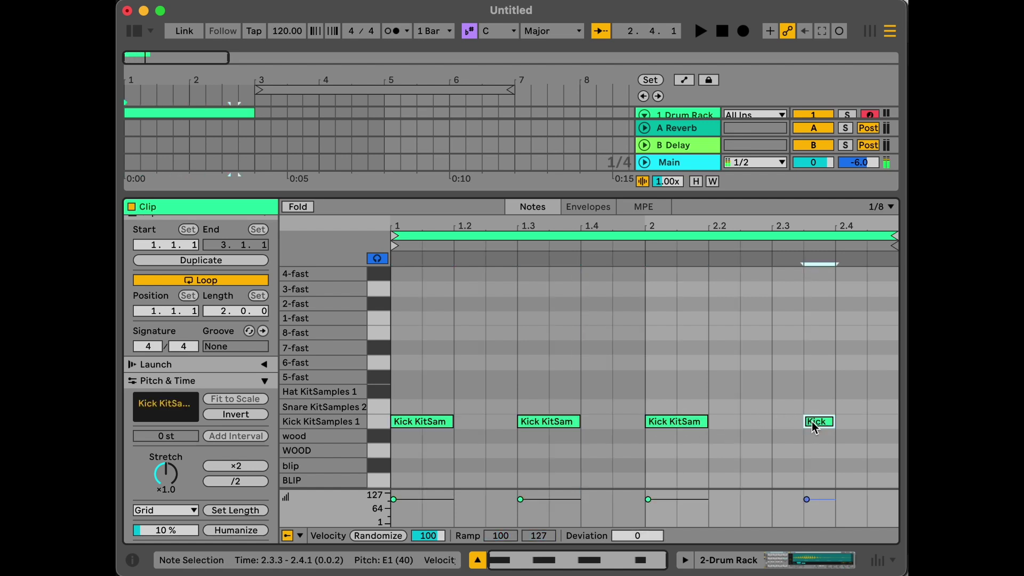
Add eighth-note snare notes on beats 2 and 4 of both bars.
double_click(852, 407)
double_click(726, 406)
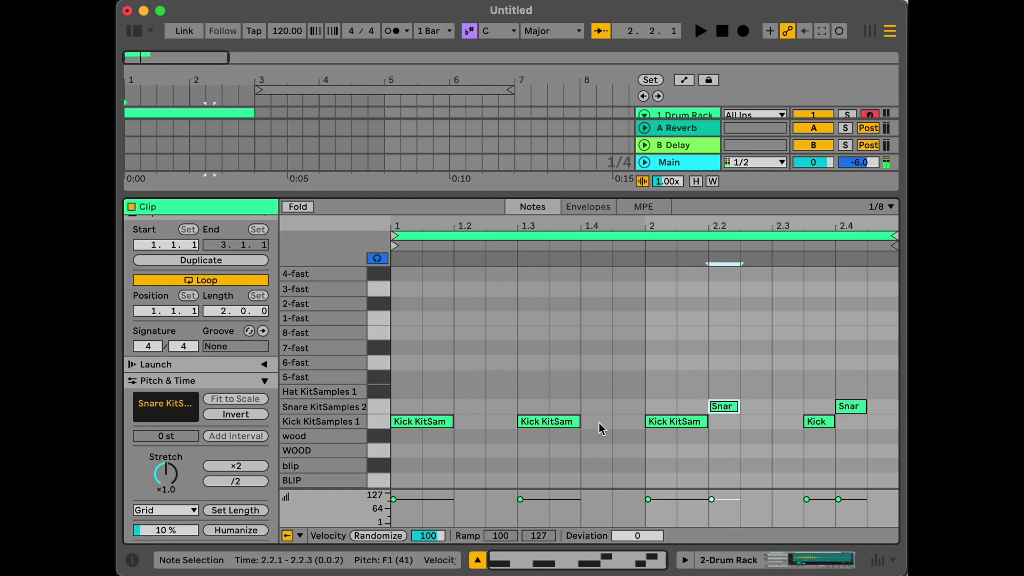
double_click(597, 406)
double_click(469, 407)
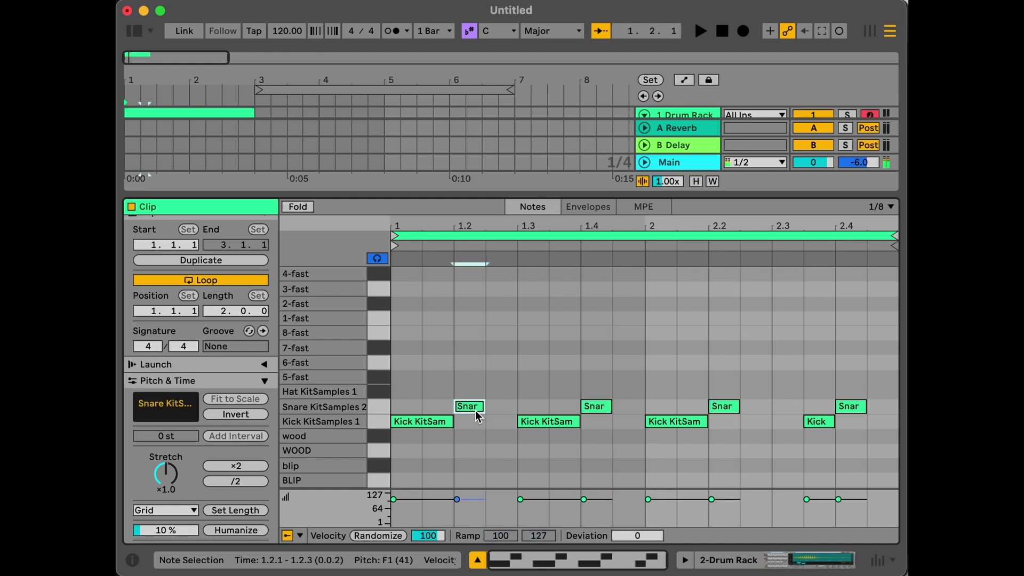
Add an eighth-note hat at 1.1, duplicate it across every eighth of the two bars, and play the beat.
double_click(405, 391)
key("super+d")
key("super+d")
key("super+d")
key("super+d")
key("super+d")
key("super+d")
key("super+d")
key("super+d")
key("super+d")
key("super+d")
key("super+d")
key("super+d")
key("super+d")
key("super+d")
key("super+d")
key("space")
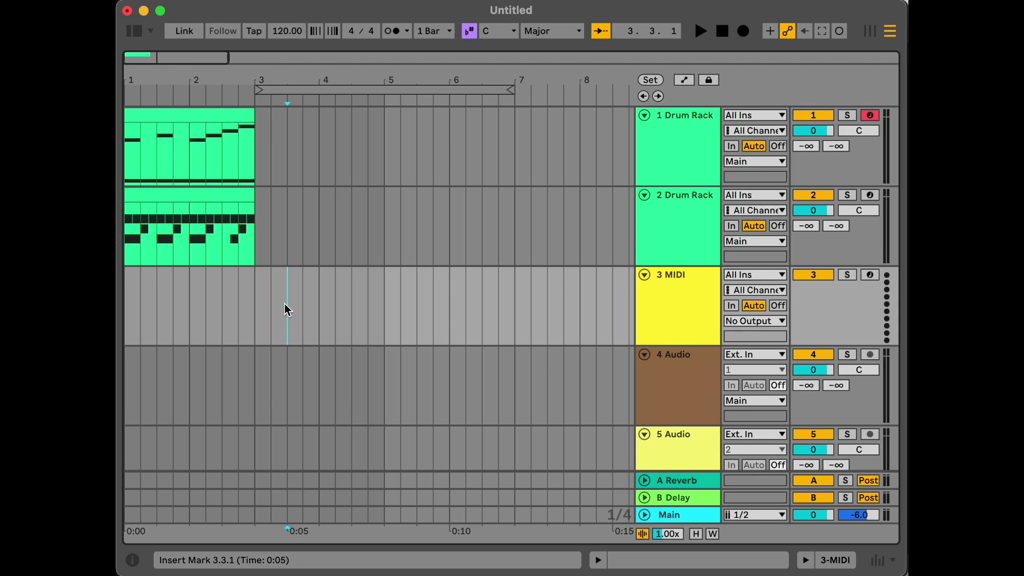
Save the Live Set in the Ableton User Library folder as CLICK COUNT CUES DRUMS v1.
key("super+s")
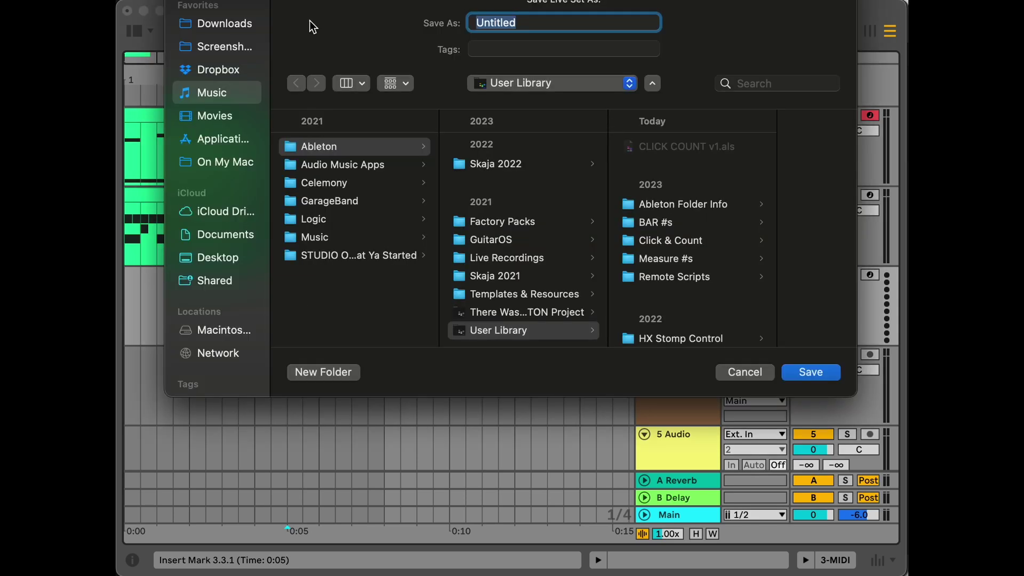
left_click(339, 152)
left_click(529, 331)
scroll(709, 289, "down", 1)
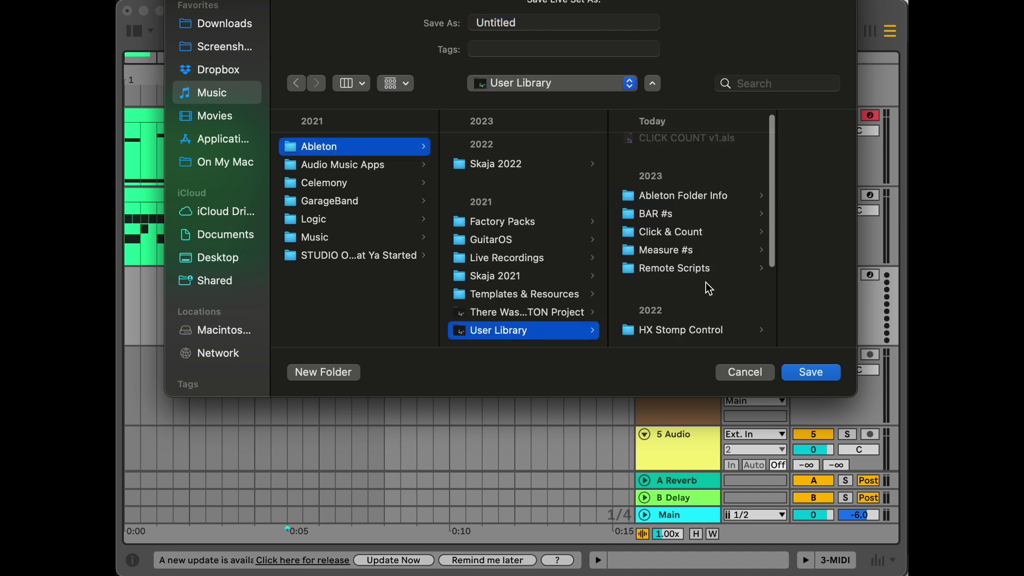
double_click(505, 23)
type("CLICK COUNT CUES DRUMS v1")
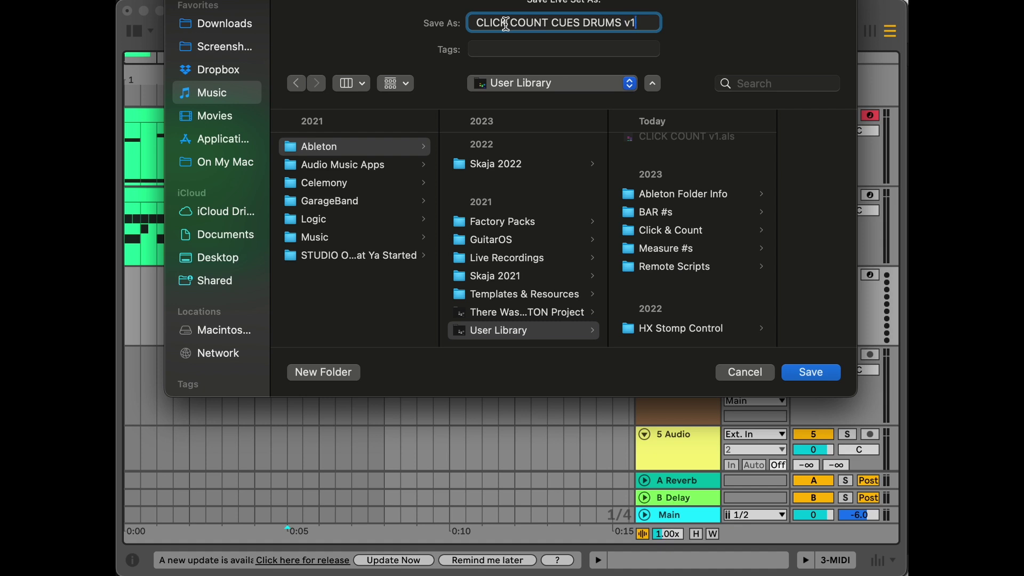
key("Return")
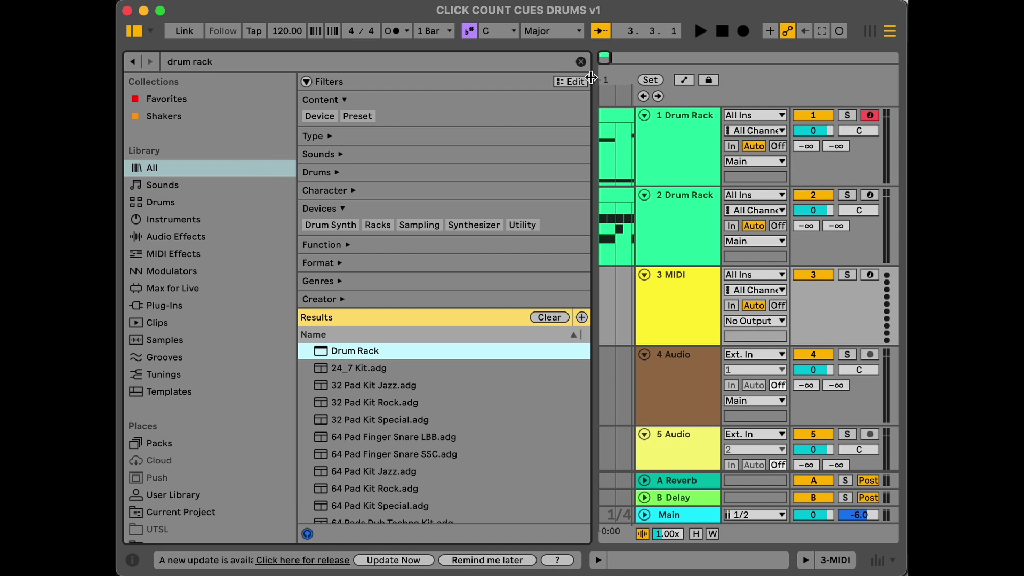
Search the browser for "click count" and add the CLICK COUNT CUES DRUMS v1 set to the Favorites collection.
left_click(581, 61)
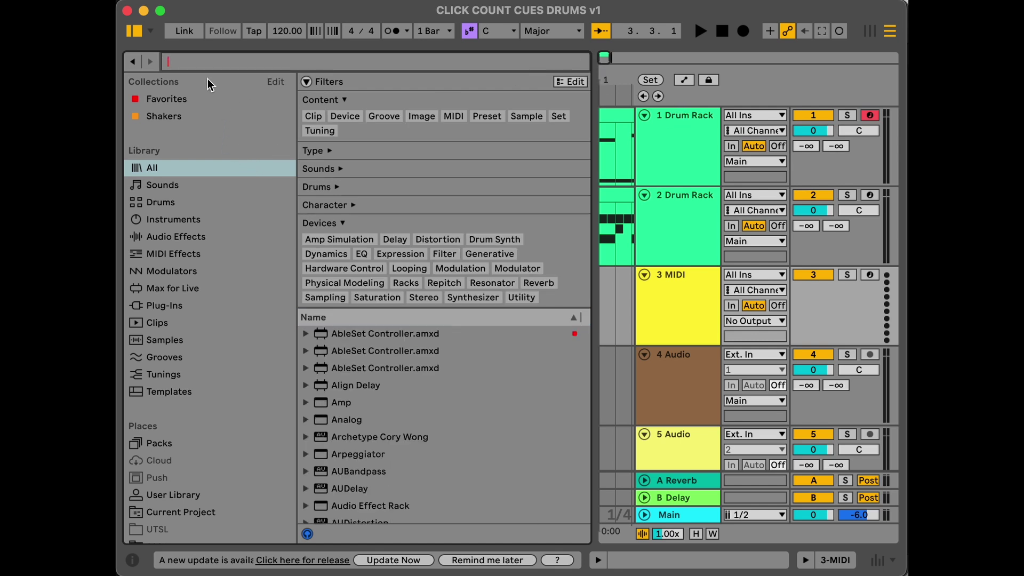
type("click count")
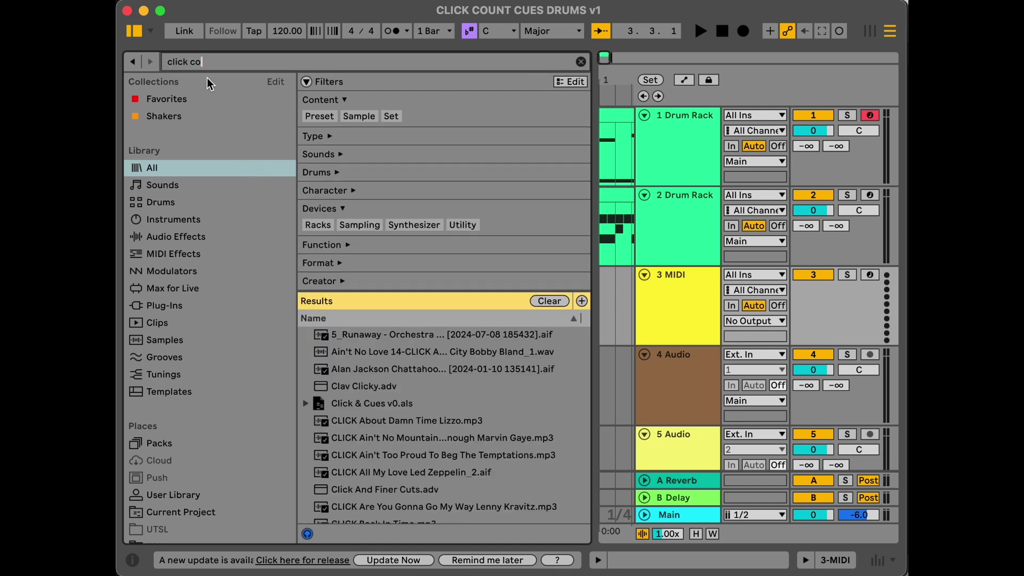
left_click(384, 189)
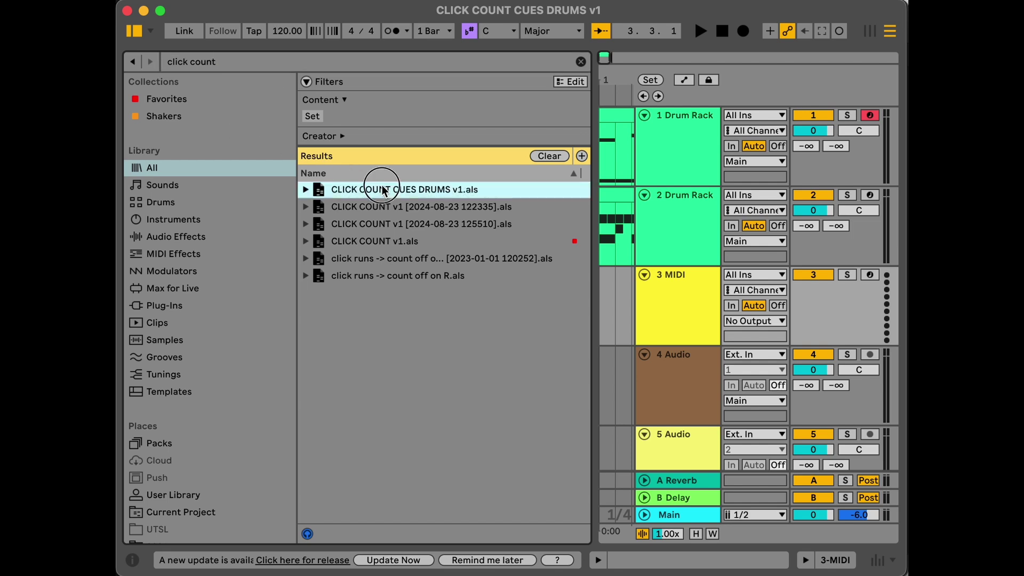
right_click(391, 189)
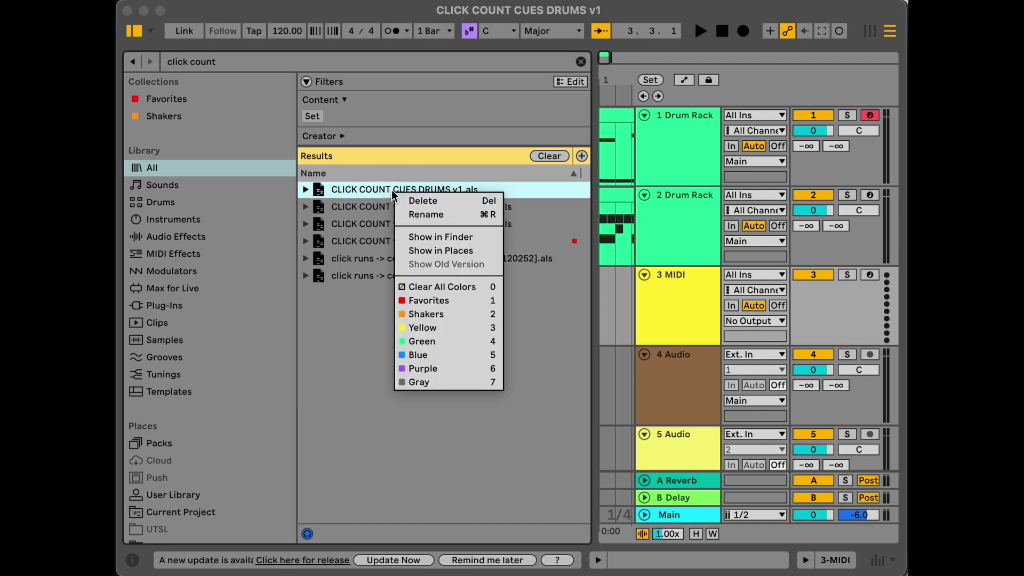
left_click(427, 301)
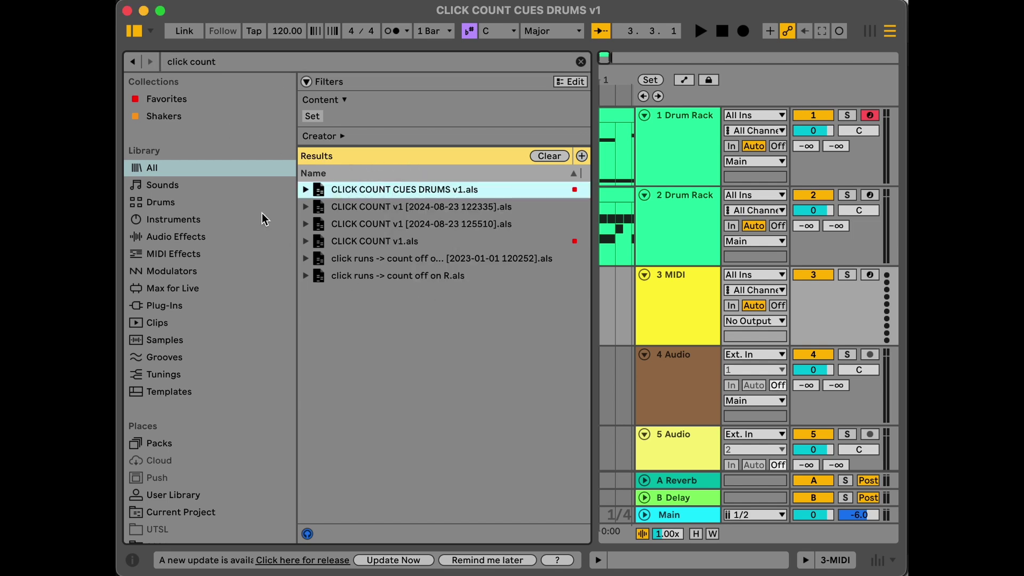
Narrow the browser and list the whole Favorites collection with the search text cleared.
left_click(219, 185)
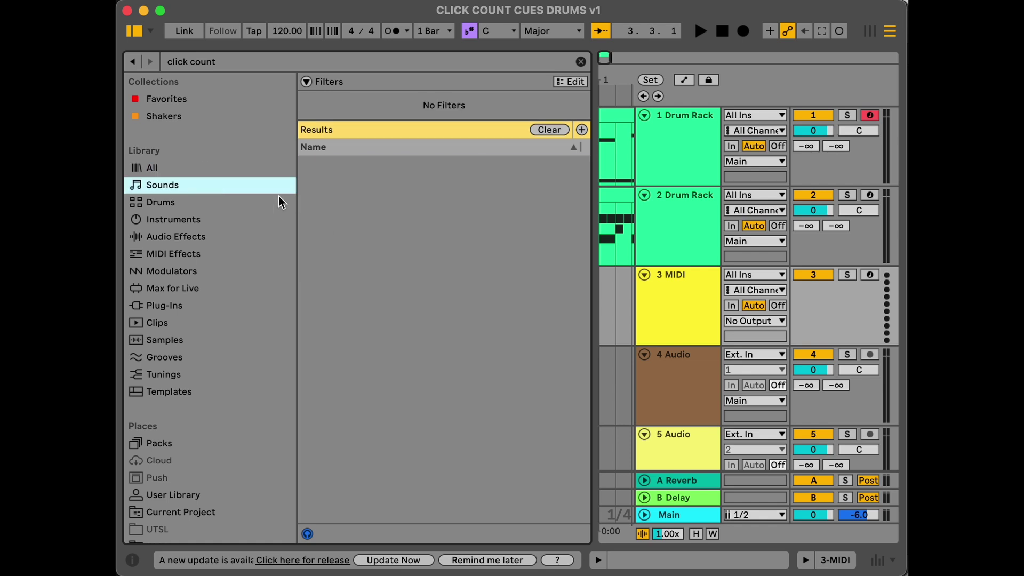
left_click_drag(593, 81, 458, 84)
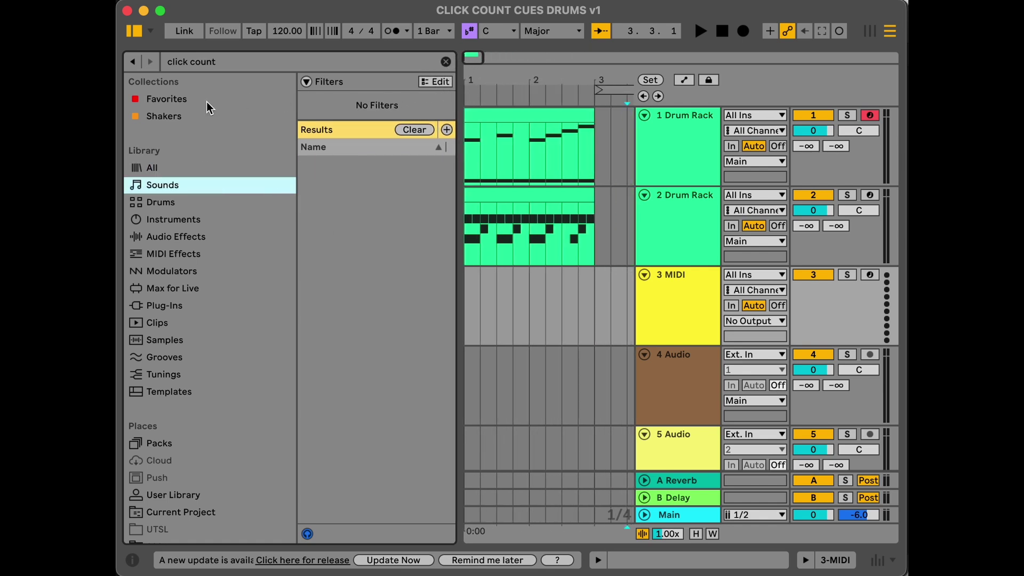
left_click(171, 99)
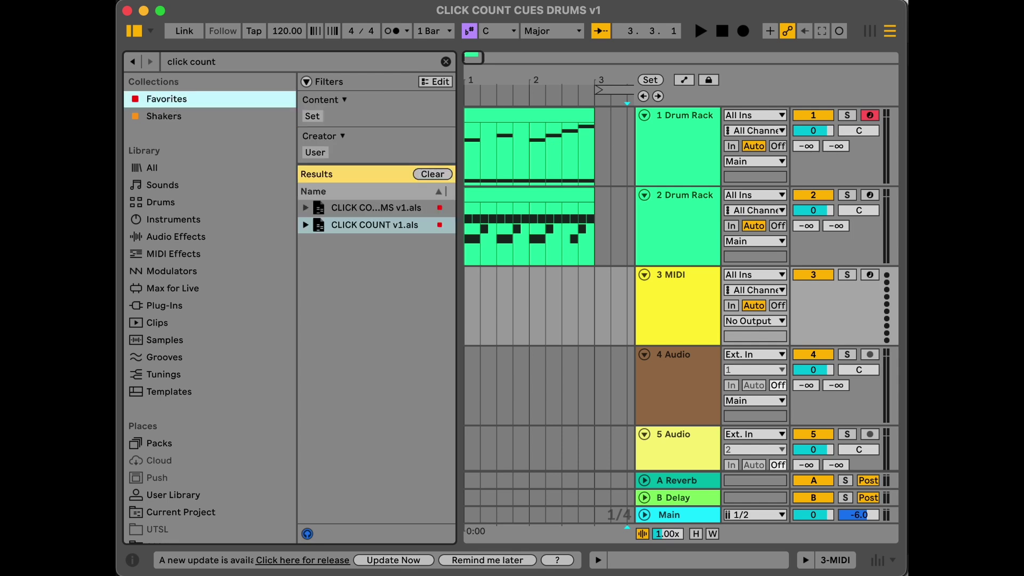
left_click(446, 62)
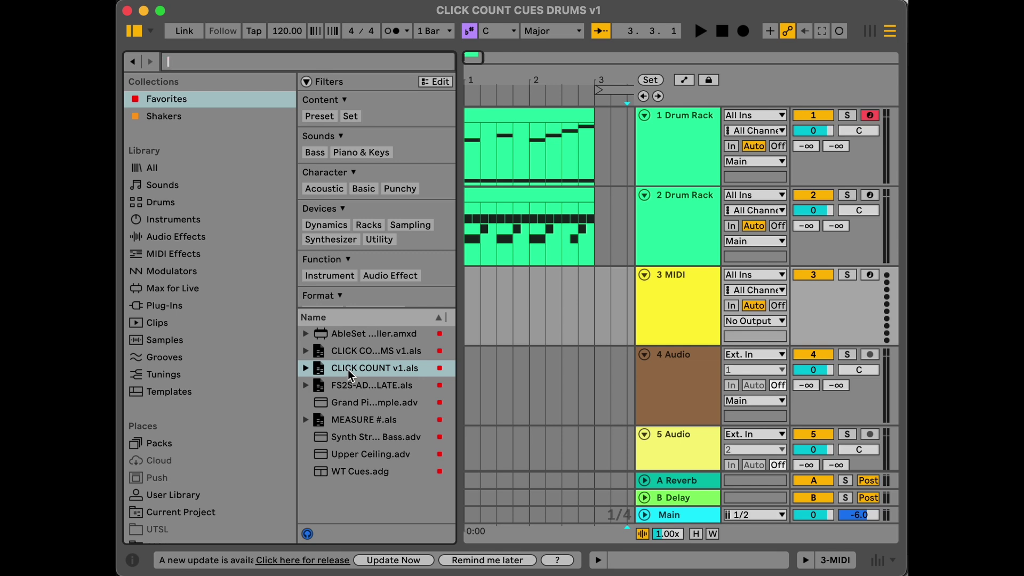
Insert the favorite sets CLICK COUNT v1 and CLICK COUNT CUES DRUMS v1 below the existing Drum Rack tracks and hide the browser.
left_click_drag(350, 373, 537, 276)
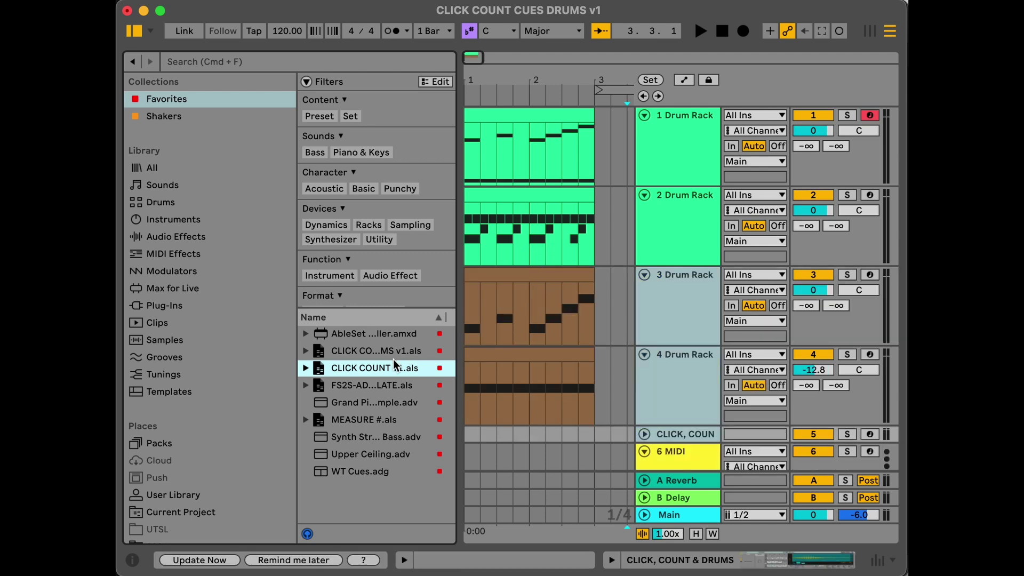
left_click_drag(365, 352, 547, 426)
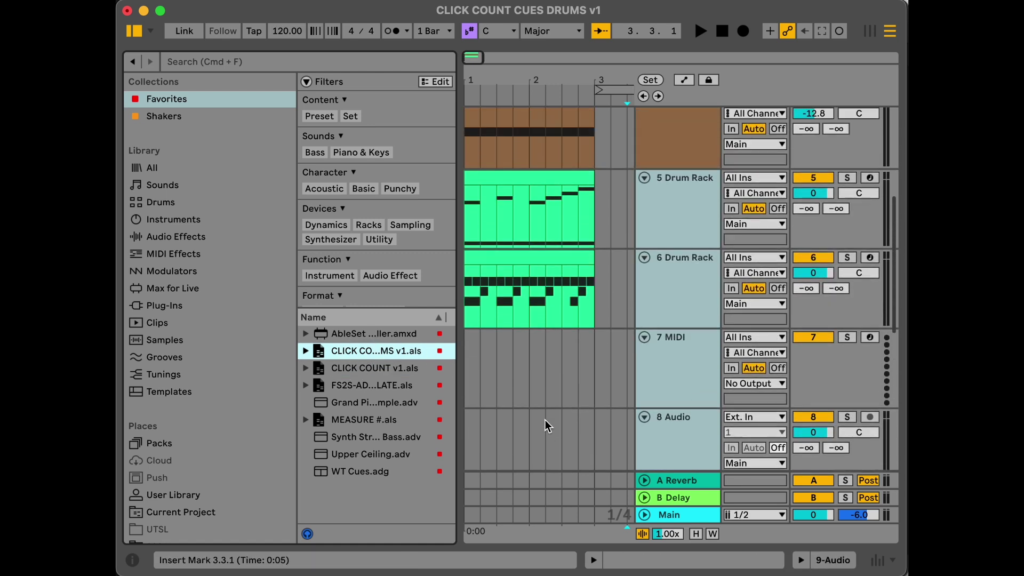
scroll(547, 425, "up", 2)
key("super+alt+b")
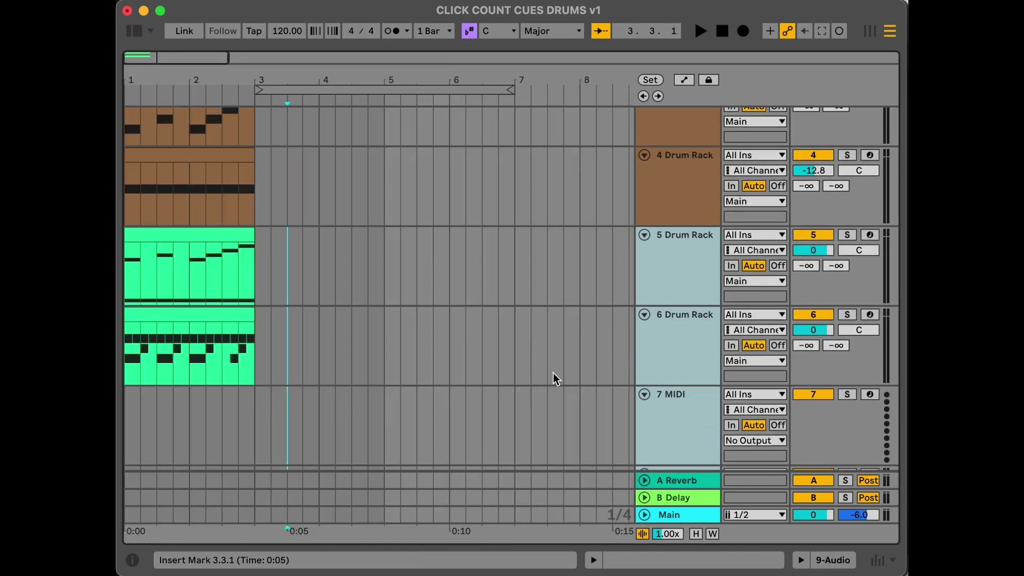
scroll(206, 279, "up", 2)
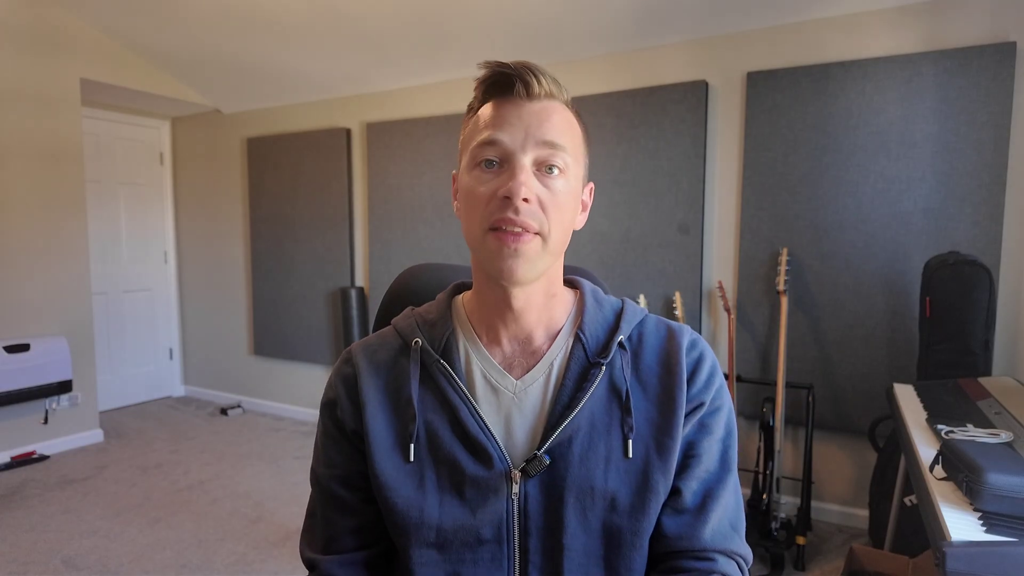